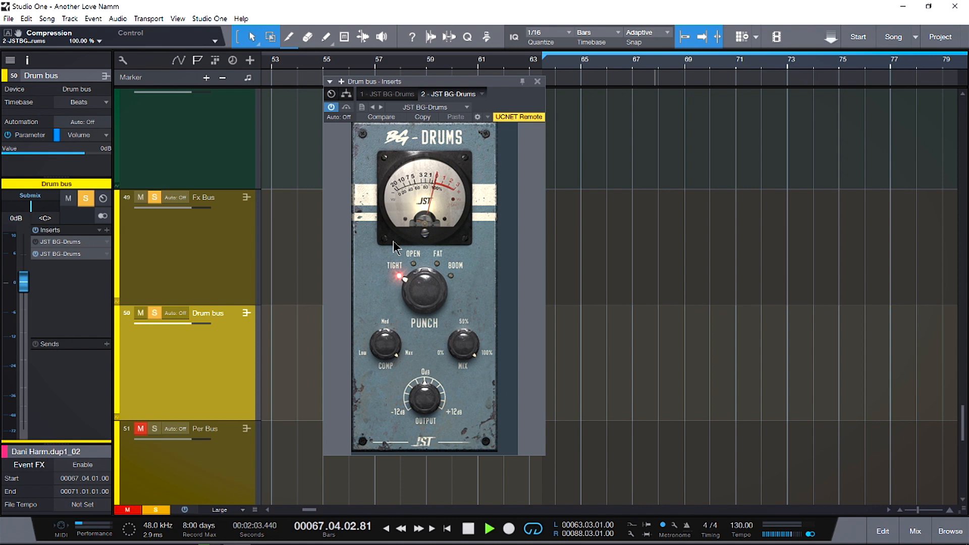
# - Audition the Open, Fat and Boom punch modes of BG-Drums on the Drum bus and settle on Fat
pyautogui.click(424, 292)
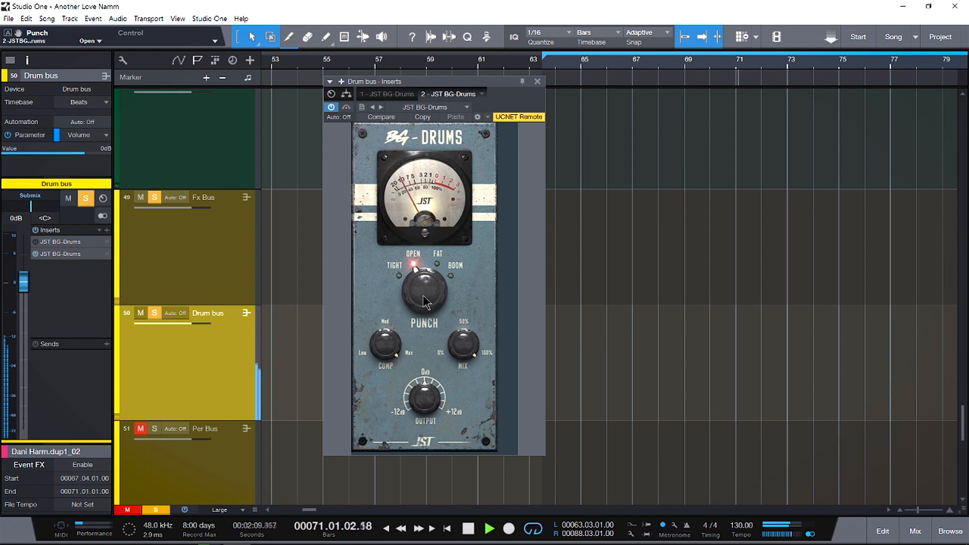
pyautogui.click(426, 295)
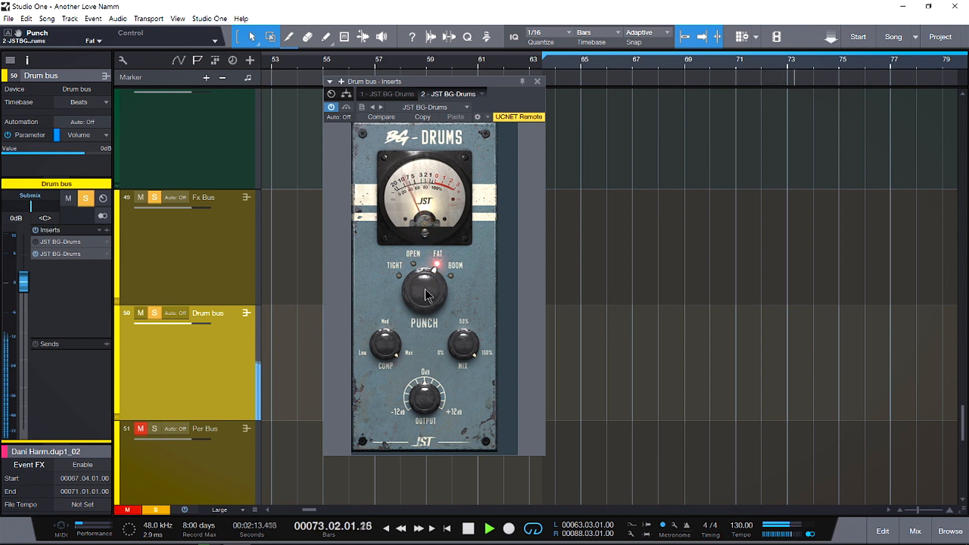
pyautogui.click(426, 296)
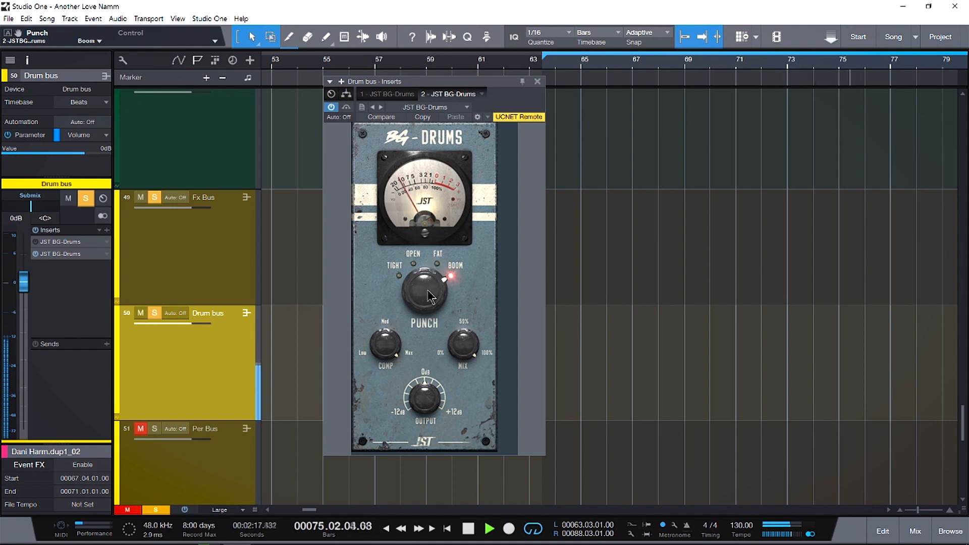
pyautogui.moveTo(427, 298); pyautogui.dragTo(432, 332)
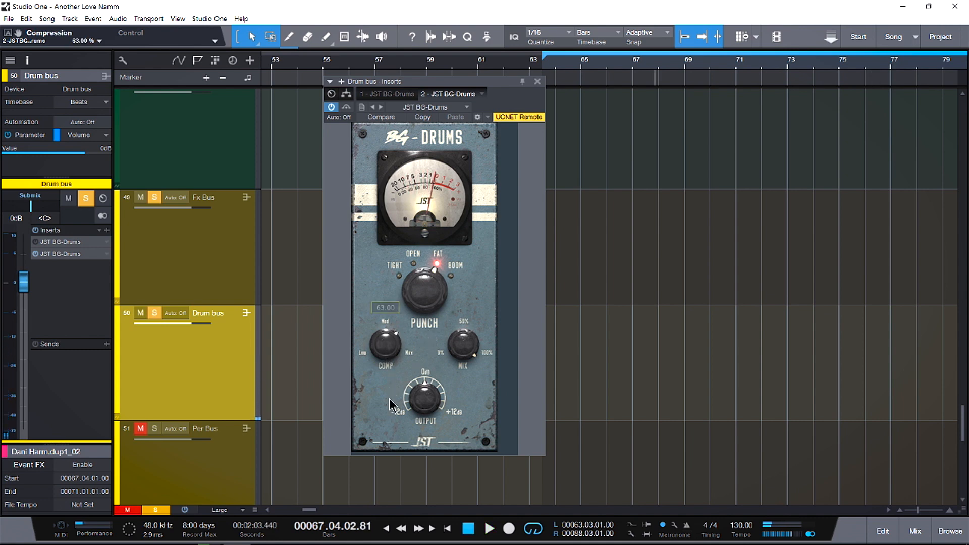
# - Set the Drum bus compression to 63% and compare BG-Drums bypassed and active during playback
pyautogui.moveTo(481, 354)
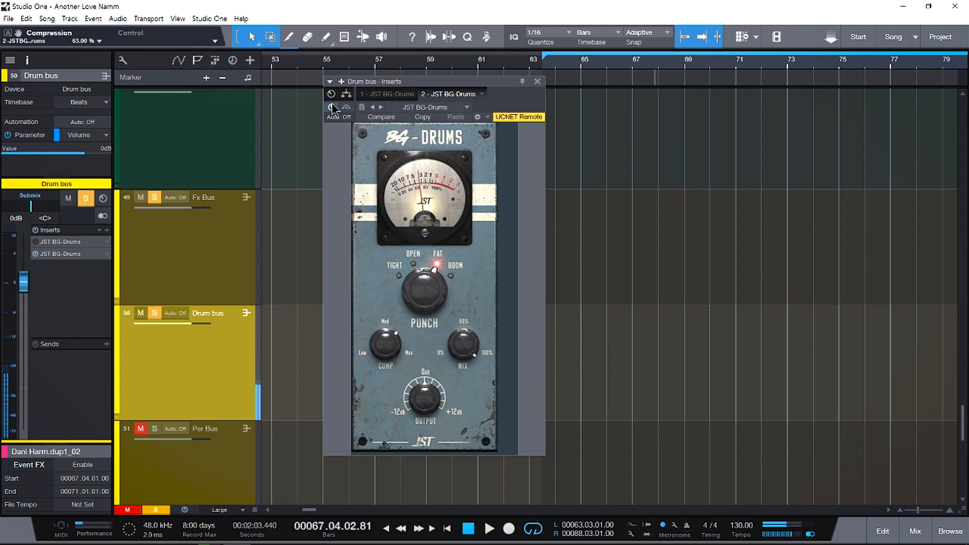
pyautogui.click(332, 107)
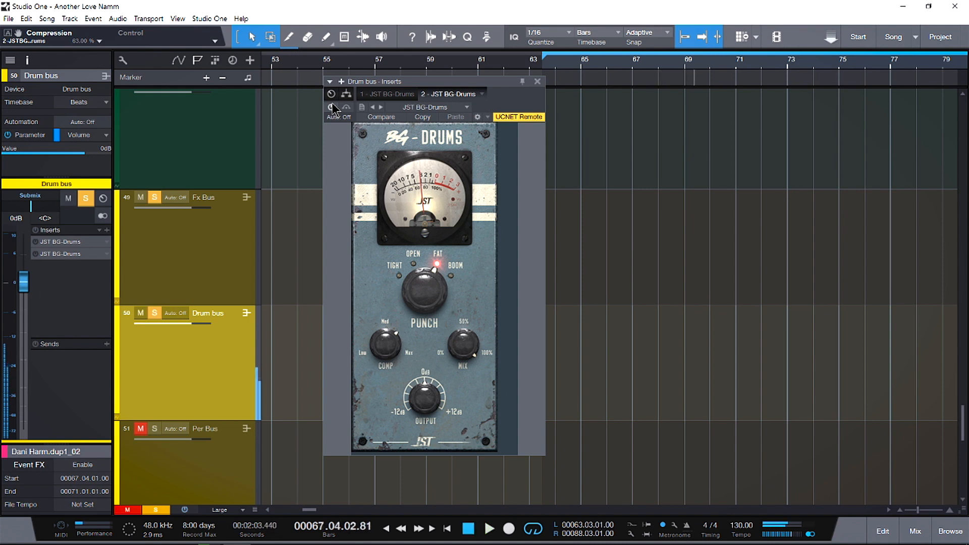
pyautogui.click(332, 107)
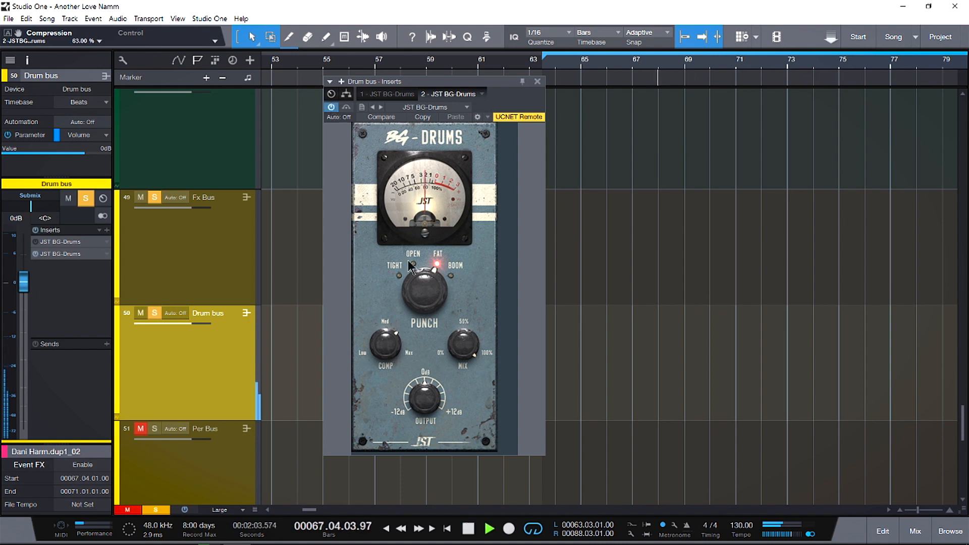
pyautogui.press('space')
# - Try the Drum bus output at -1.90 dB with a slightly lower mix, and return the mix to 100%
pyautogui.moveTo(447, 353)
pyautogui.moveTo(460, 352); pyautogui.dragTo(427, 393)
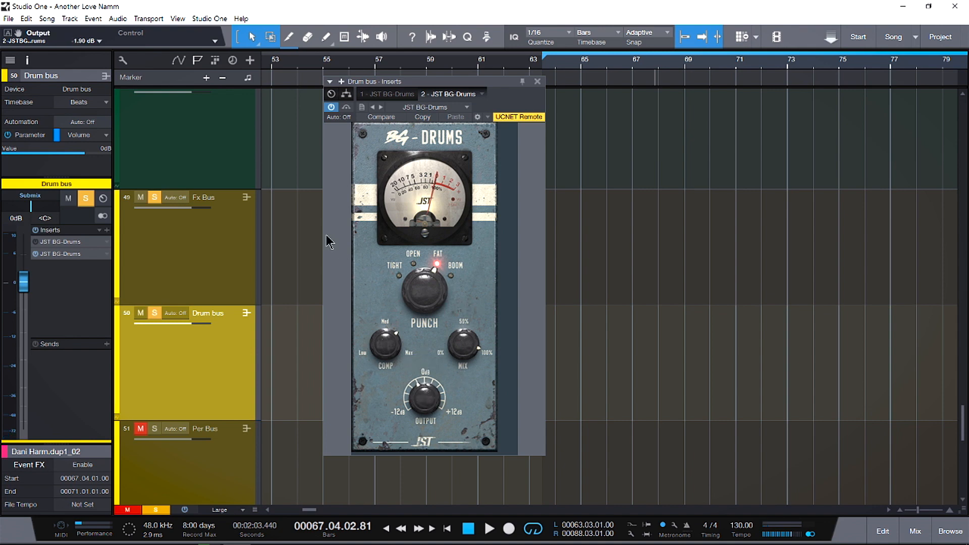
pyautogui.press('space')
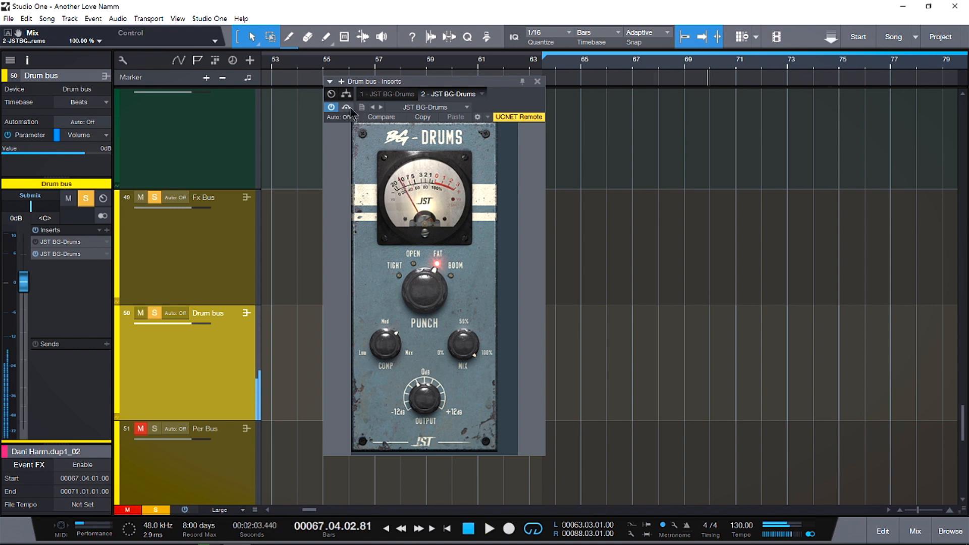
# - Compare the Drum bus with BG-Drums bypassed and active, and set its output to -1.40 dB
pyautogui.click(331, 107)
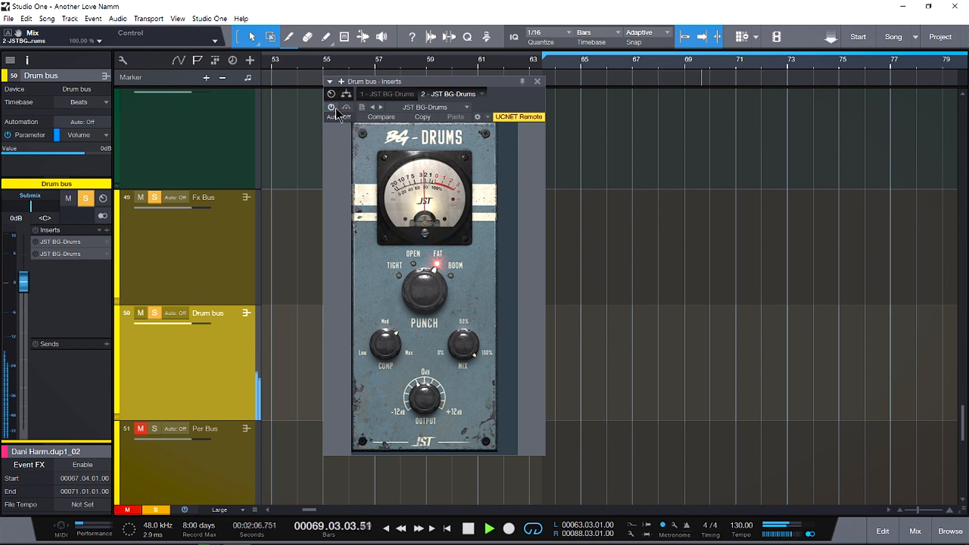
pyautogui.press('space')
pyautogui.click(331, 107)
pyautogui.moveTo(422, 406)
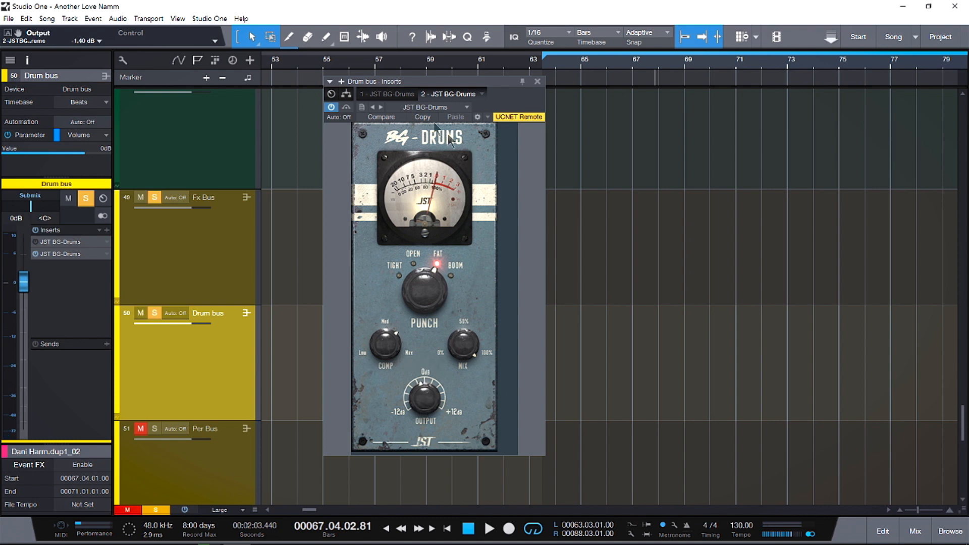
# - Select and solo the Per Bus to show its BG-Drums insert, and take the Drum bus out of solo
pyautogui.click(224, 469)
pyautogui.click(155, 429)
pyautogui.click(155, 313)
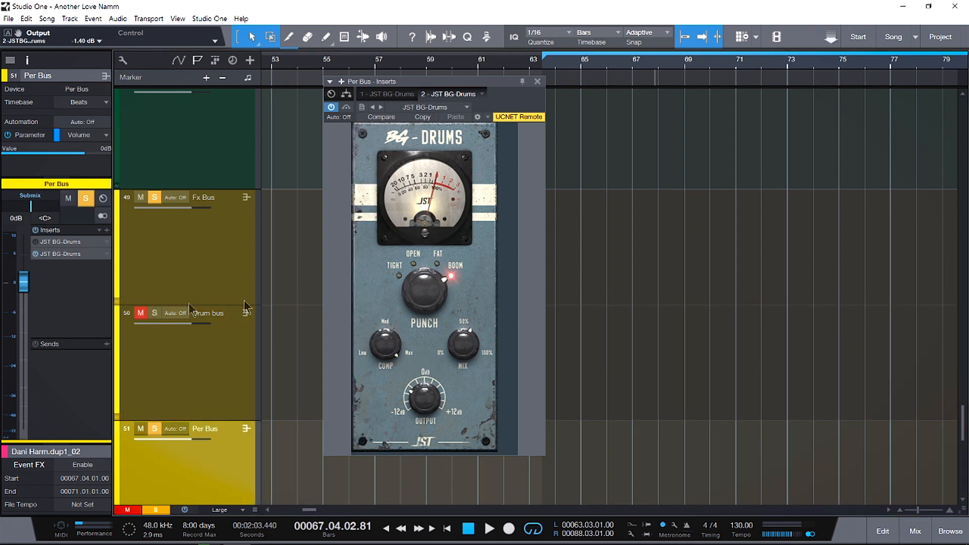
# - Reset the Per Bus BG-Drums to Tight punch, lowest compression, 0 dB output and 100% mix, and audition it
pyautogui.keyDown('ctrl'); pyautogui.click(430, 292); pyautogui.keyUp('ctrl')
pyautogui.keyDown('ctrl'); pyautogui.click(383, 342); pyautogui.keyUp('ctrl')
pyautogui.keyDown('ctrl'); pyautogui.click(423, 397); pyautogui.keyUp('ctrl')
pyautogui.keyDown('ctrl'); pyautogui.click(466, 345); pyautogui.keyUp('ctrl')
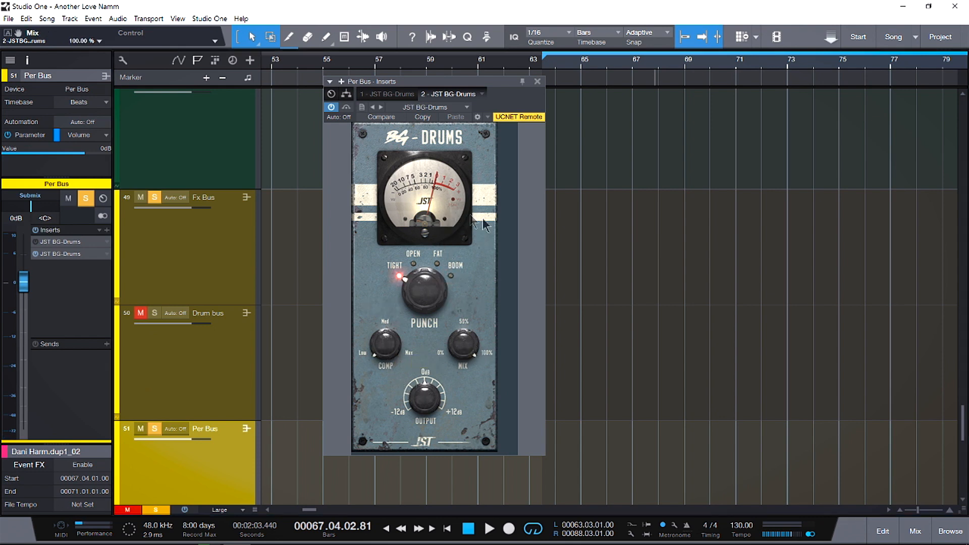
pyautogui.press('space')
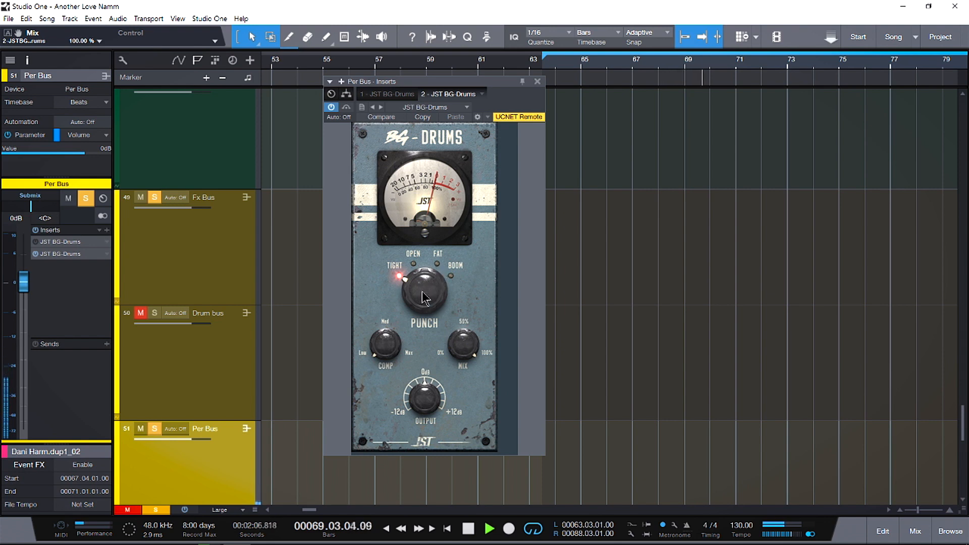
pyautogui.press('space')
# - Set the Per Bus compression to 80% and audition it with the Tight punch mode
pyautogui.moveTo(383, 339); pyautogui.dragTo(383, 217)
pyautogui.press('space')
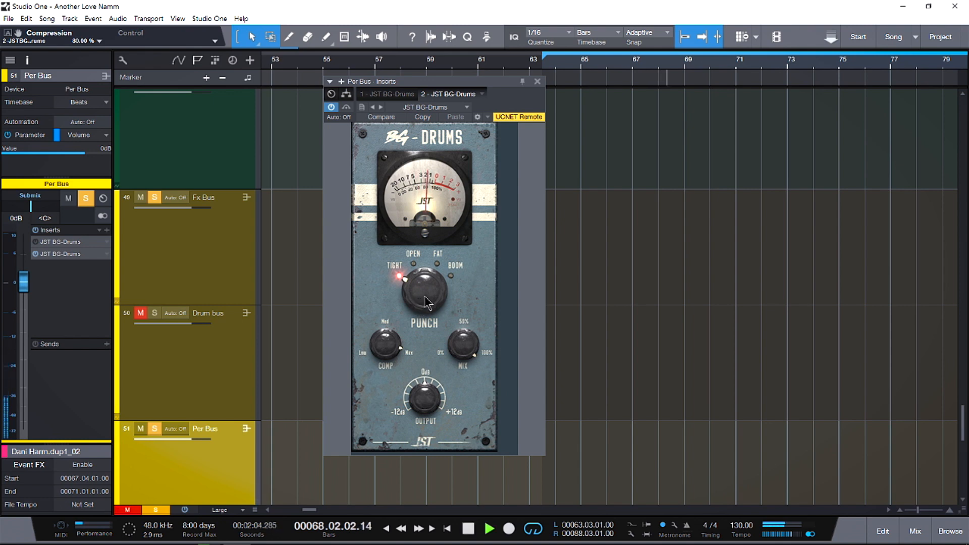
pyautogui.press('space')
# - Audition the Per Bus with the punch mode set to Open and to Fat
pyautogui.moveTo(425, 301); pyautogui.dragTo(426, 298)
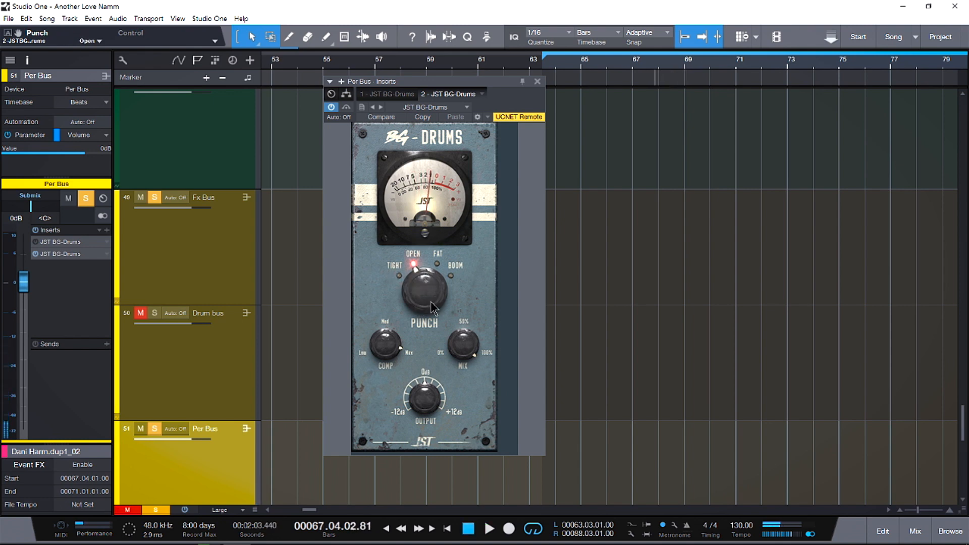
pyautogui.press('space')
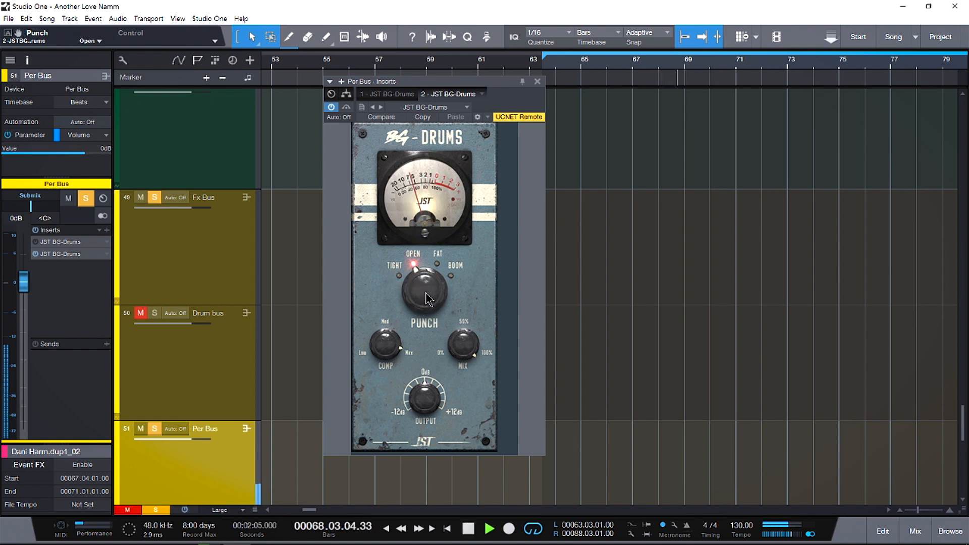
pyautogui.press('space')
pyautogui.moveTo(425, 292); pyautogui.dragTo(429, 278)
pyautogui.press('space')
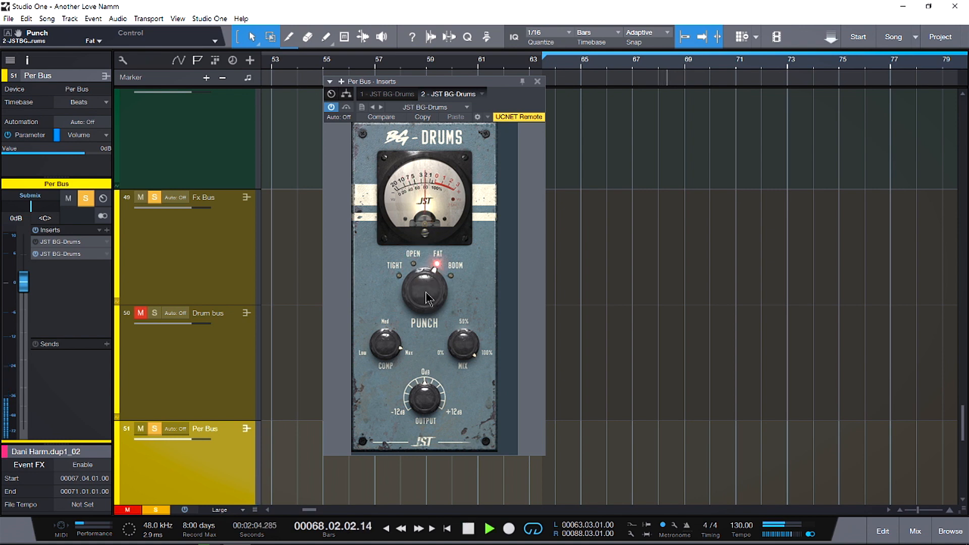
pyautogui.press('space')
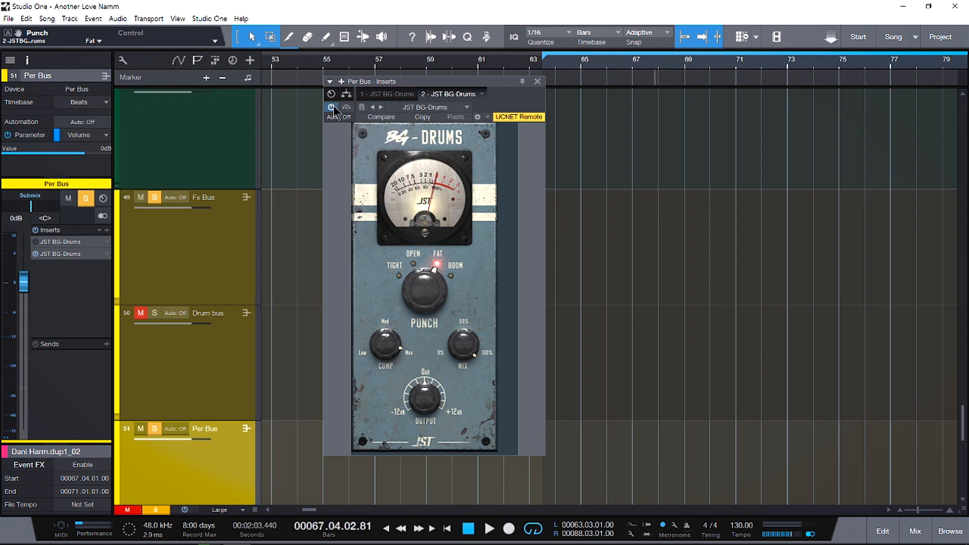
# - Compare the Per Bus playback with BG-Drums bypassed and active in Fat mode
pyautogui.press('space')
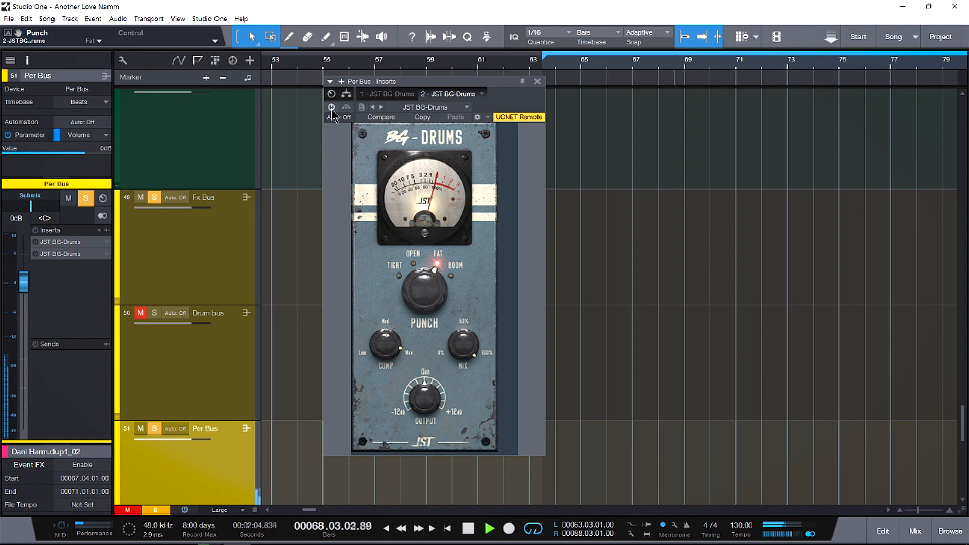
pyautogui.click(331, 107)
pyautogui.press('space')
# - Set the Per Bus punch mode to Boom and audition it
pyautogui.press('space')
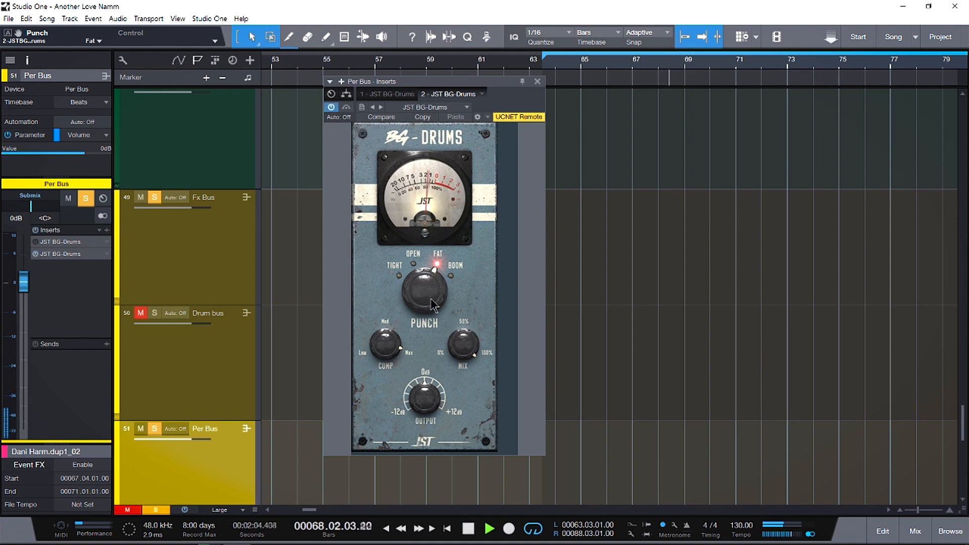
pyautogui.moveTo(431, 296); pyautogui.dragTo(431, 280)
pyautogui.press('space')
pyautogui.press('space')
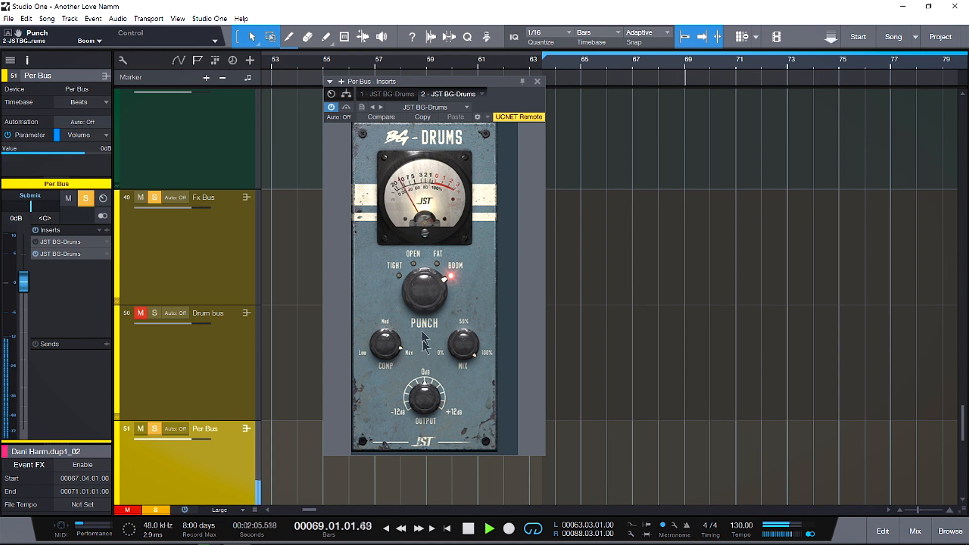
pyautogui.press('space')
# - Set the Per Bus BG-Drums mix to about 61% and its output to -1.90 dB
pyautogui.moveTo(467, 346); pyautogui.dragTo(467, 352)
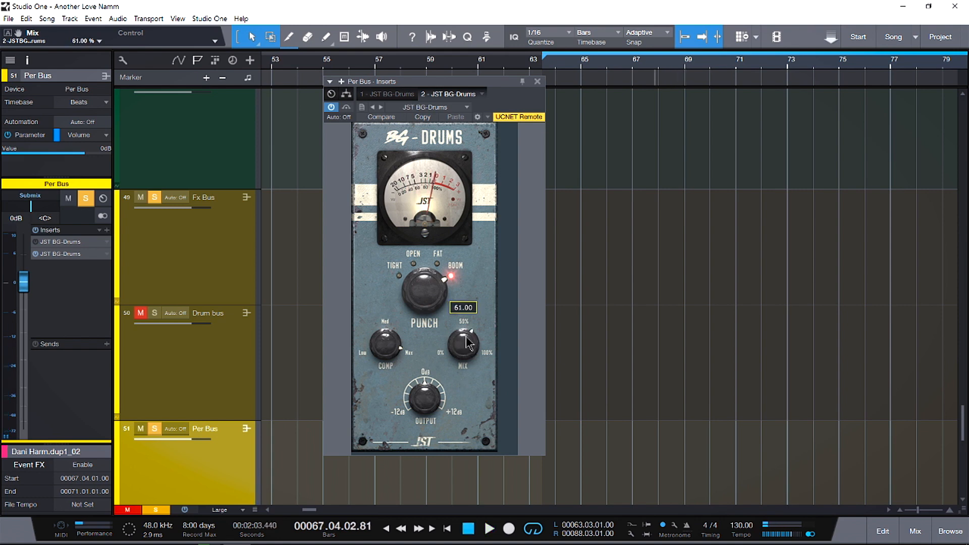
pyautogui.moveTo(425, 398)
pyautogui.mouseDown()
pyautogui.moveTo(429, 409)
pyautogui.moveTo(434, 399)
pyautogui.mouseUp()
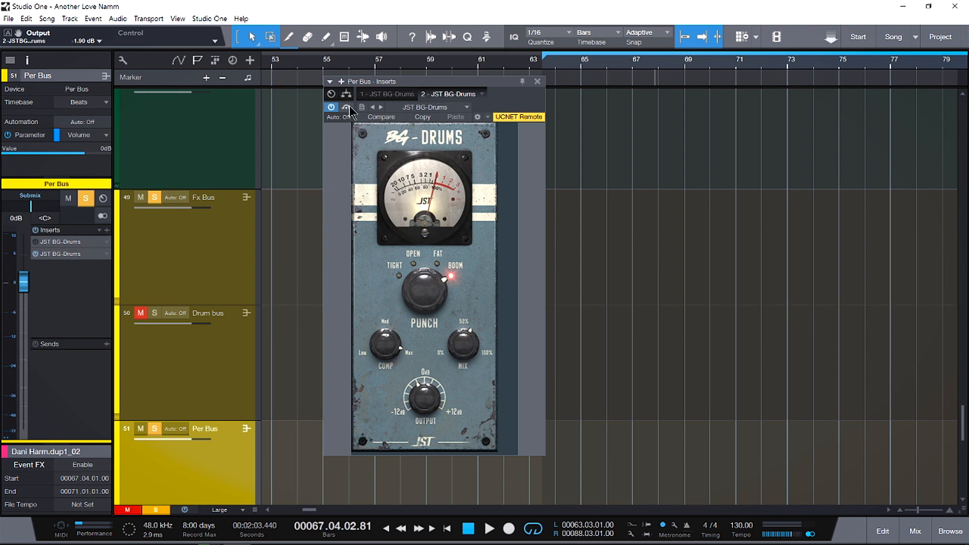
# - Play back the Per Bus with BG-Drums active, and bypass it to compare the sound
pyautogui.press('space')
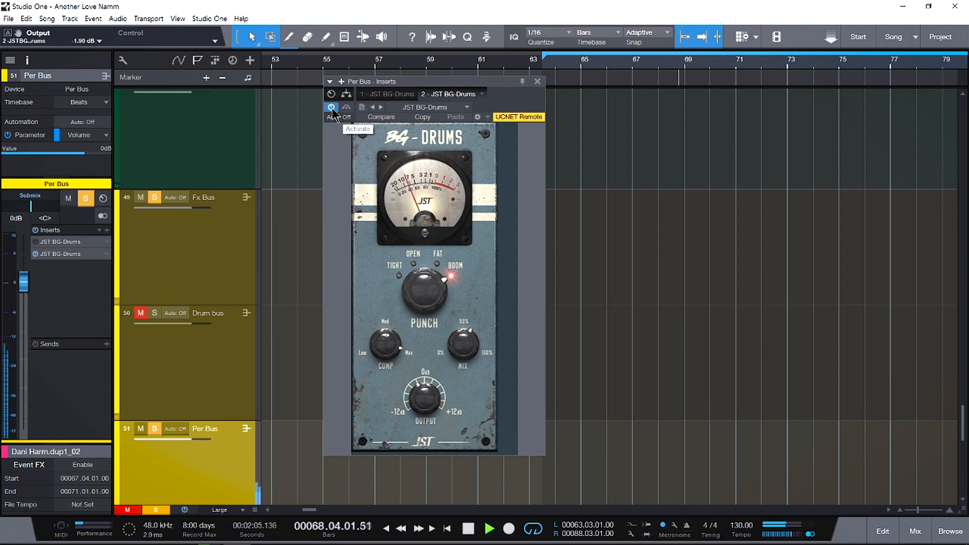
pyautogui.click(332, 108)
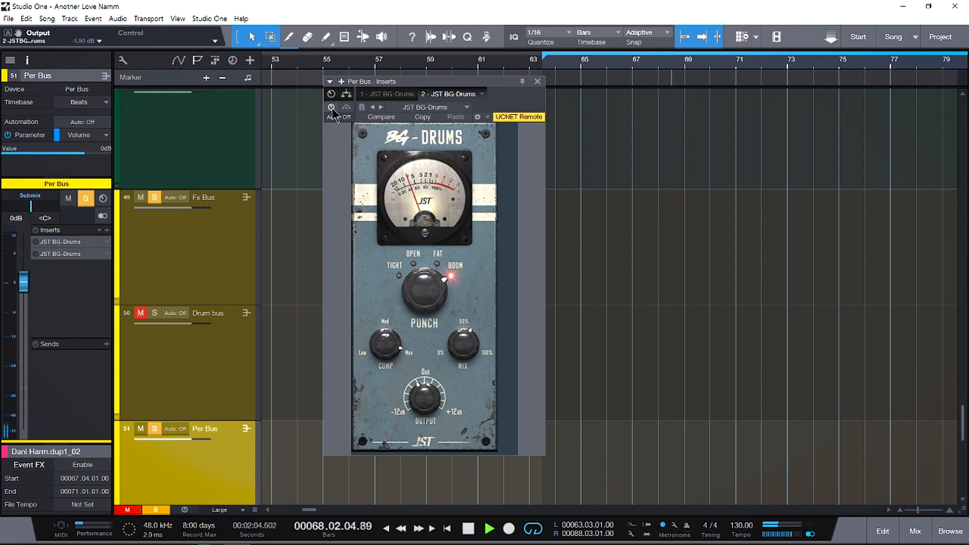
pyautogui.press('space')
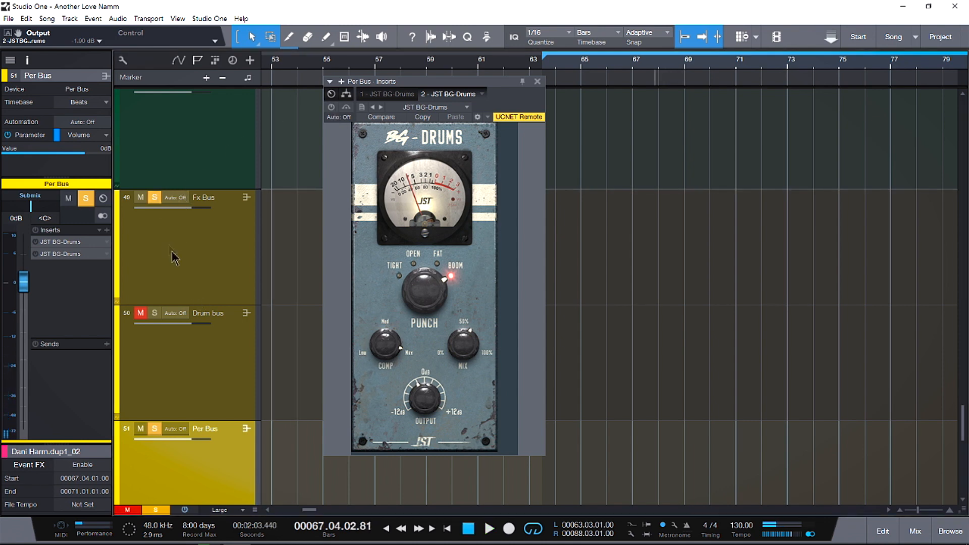
# - Take the Per Bus out of solo, and select and solo the Bass Bus to show its BG-Bass insert
pyautogui.click(154, 429)
pyautogui.scroll(-2, 214, 404)
pyautogui.click(210, 455)
pyautogui.click(155, 414)
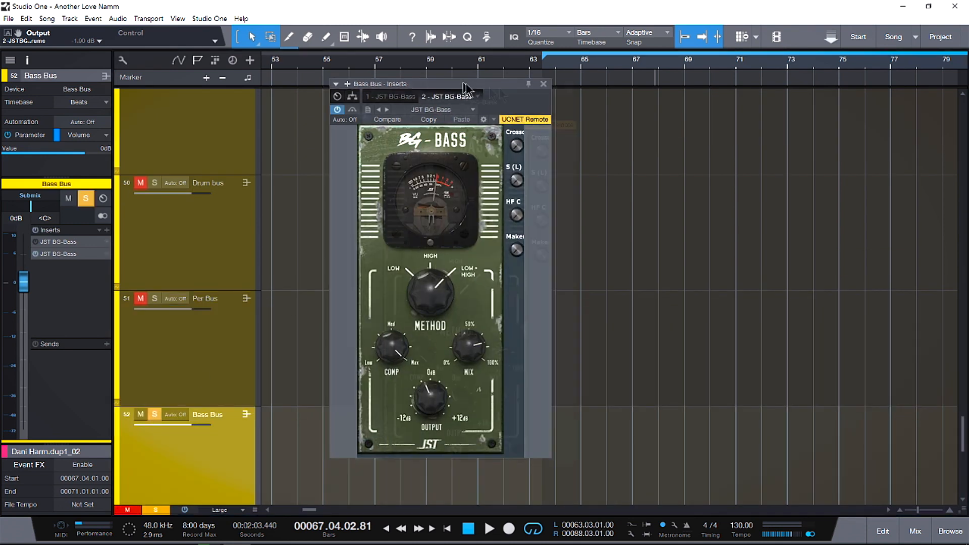
# - Reset BG-Bass to the Low method, lowest compression, 100% mix and 0 dB output, and audition the bass
pyautogui.moveTo(458, 80); pyautogui.dragTo(564, 108)
pyautogui.doubleClick(534, 323)
pyautogui.doubleClick(494, 371)
pyautogui.doubleClick(571, 372)
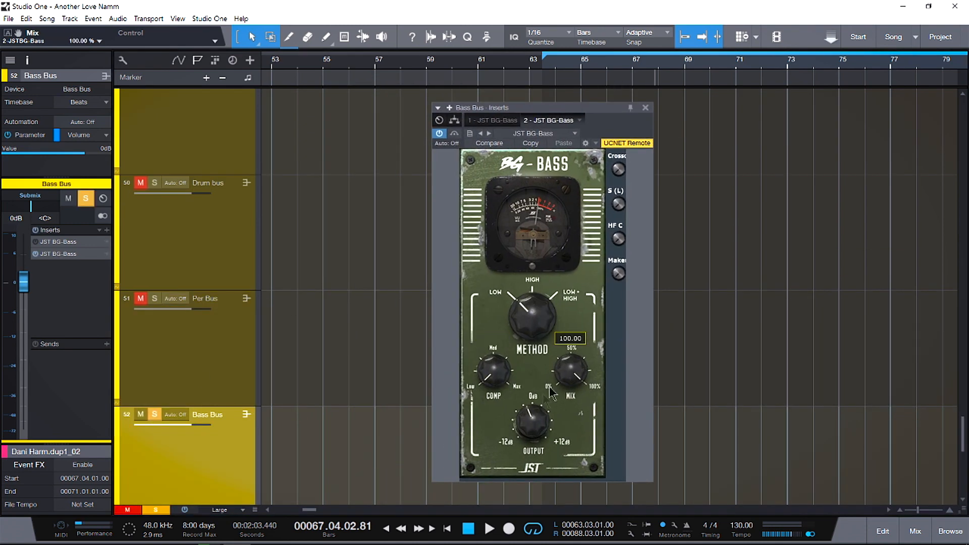
pyautogui.doubleClick(533, 420)
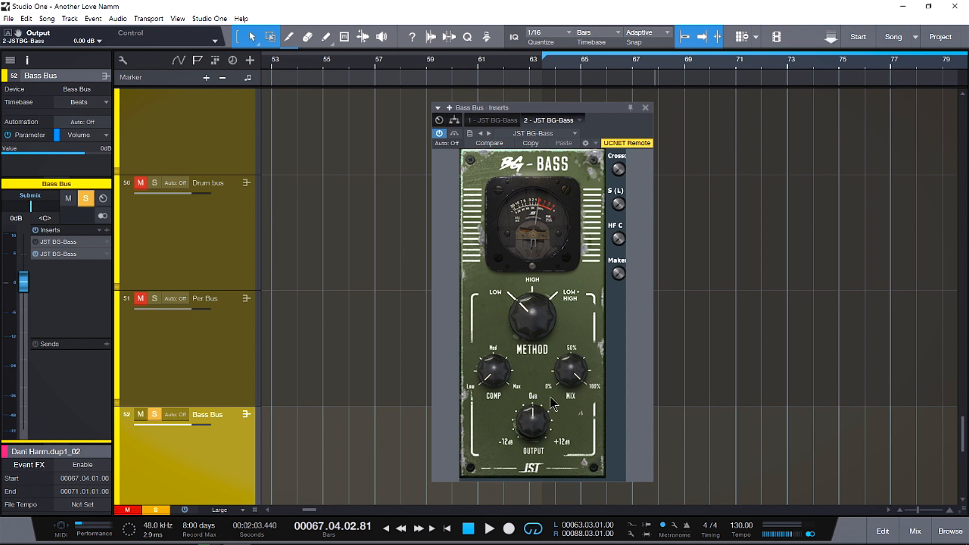
pyautogui.press('space')
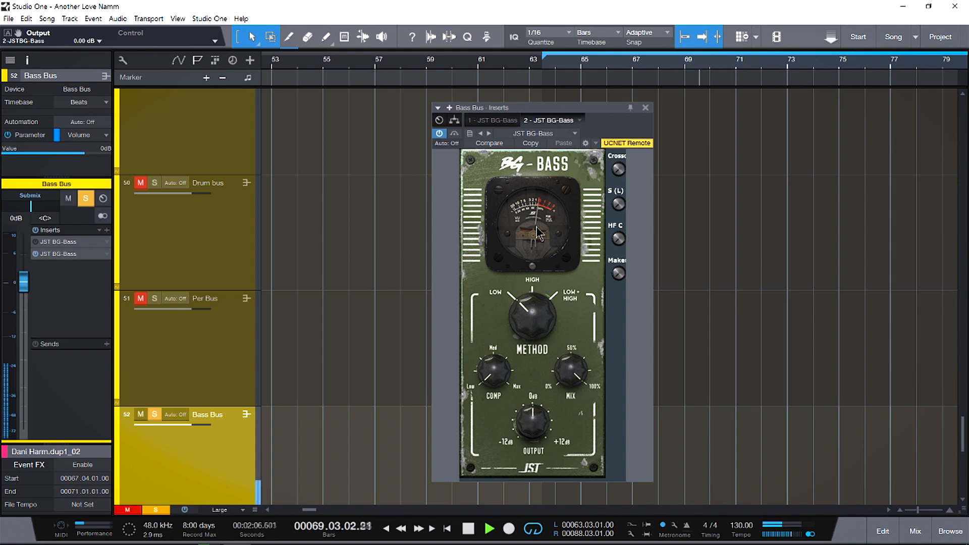
pyautogui.press('space')
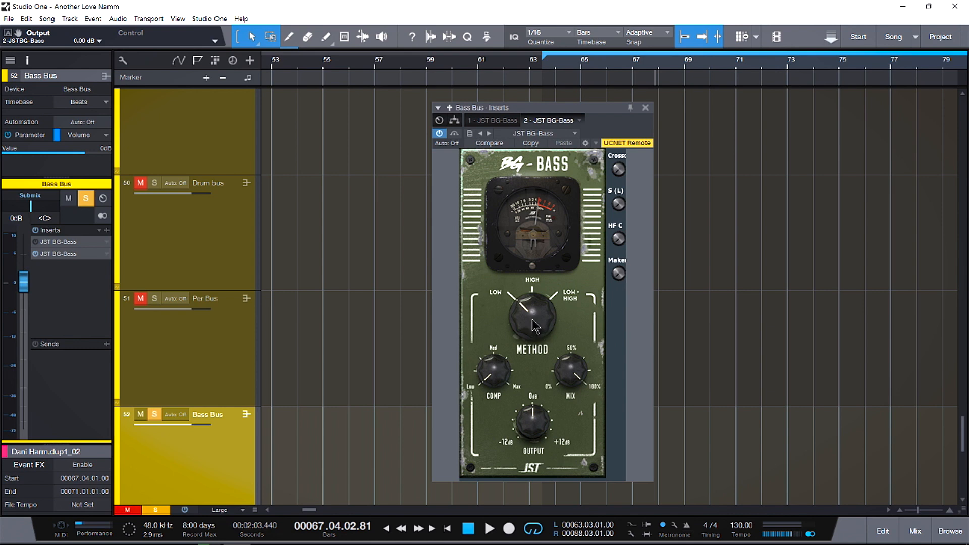
# - Set the BG-Bass compression to 98% and audition it with the Low method
pyautogui.moveTo(532, 321); pyautogui.dragTo(537, 352)
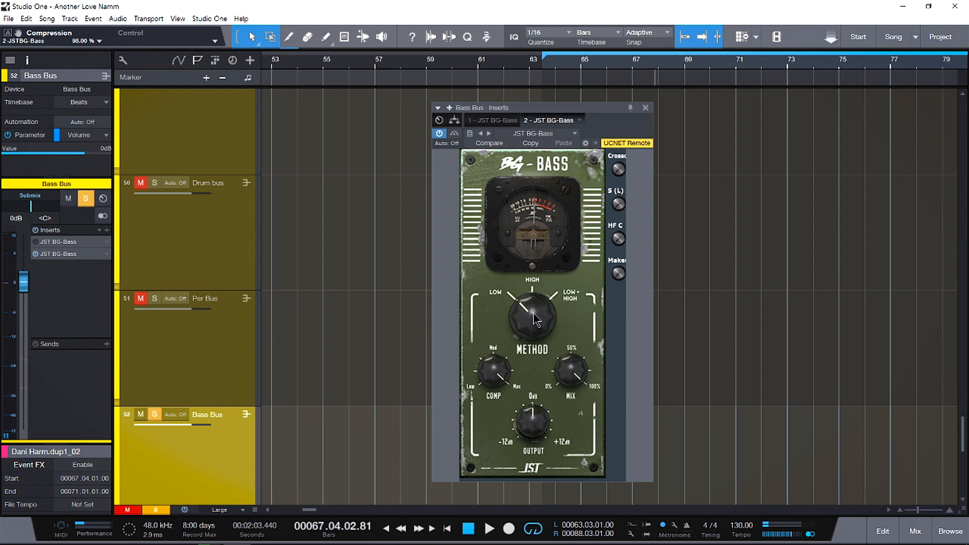
pyautogui.moveTo(494, 373)
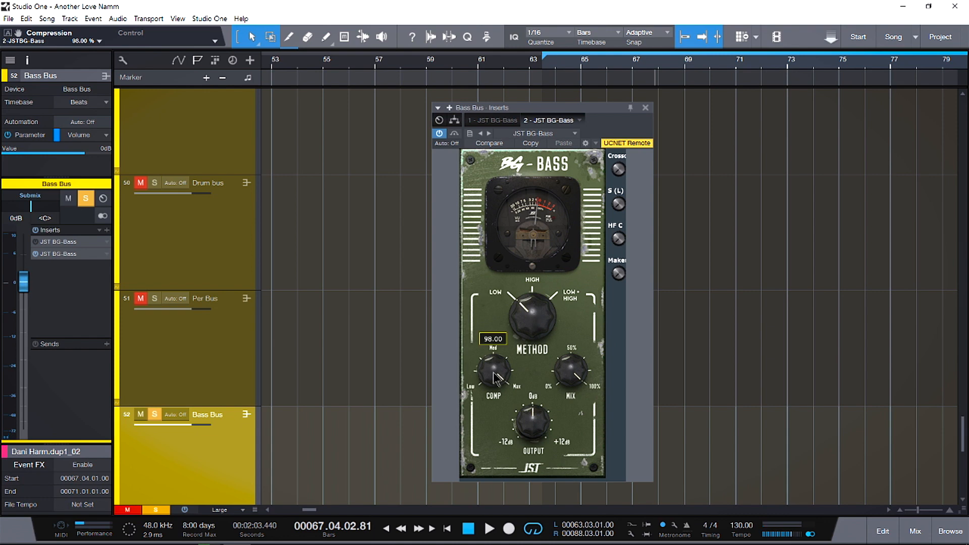
pyautogui.press('space')
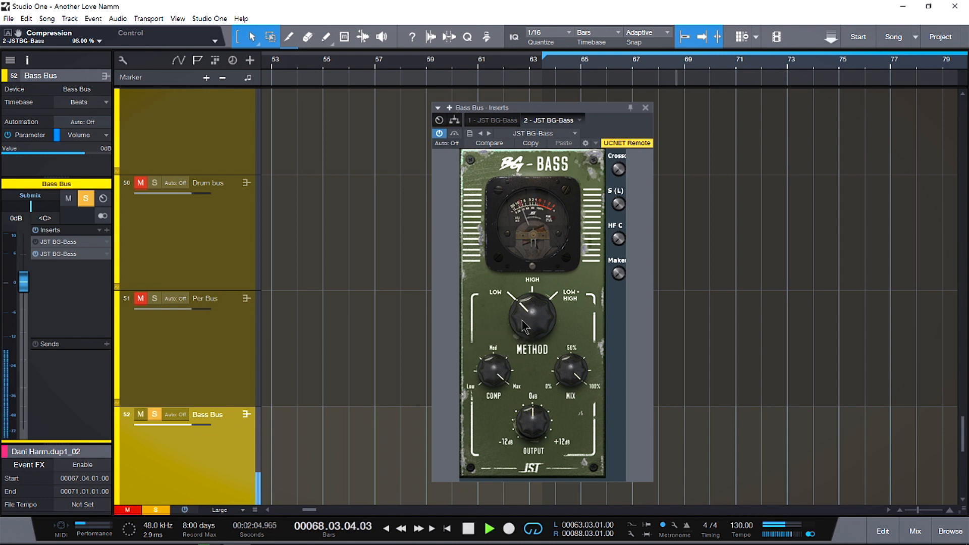
pyautogui.press('space')
# - Audition the bass with the High and Low + High methods, and bypass BG-Bass to compare the sound
pyautogui.moveTo(536, 325); pyautogui.dragTo(545, 285)
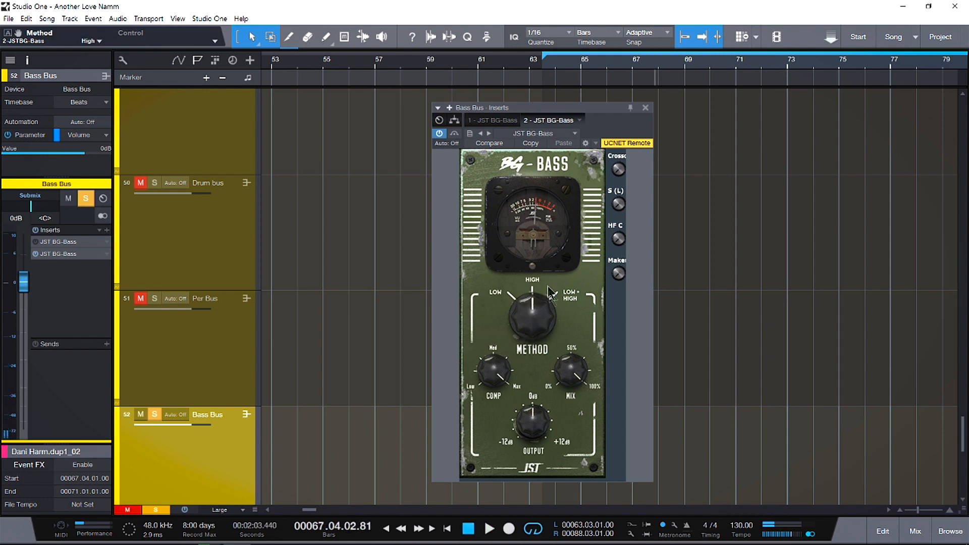
pyautogui.press('space')
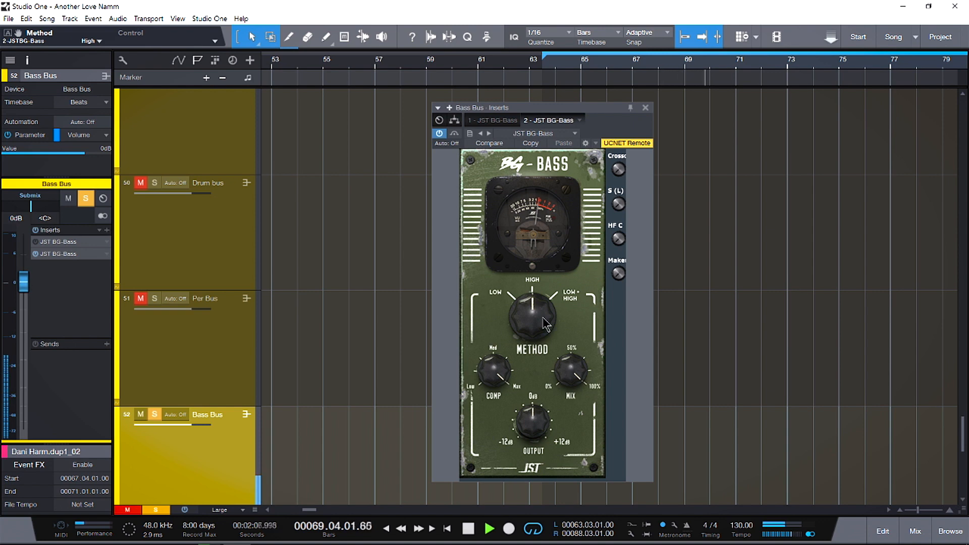
pyautogui.moveTo(545, 323); pyautogui.dragTo(548, 248)
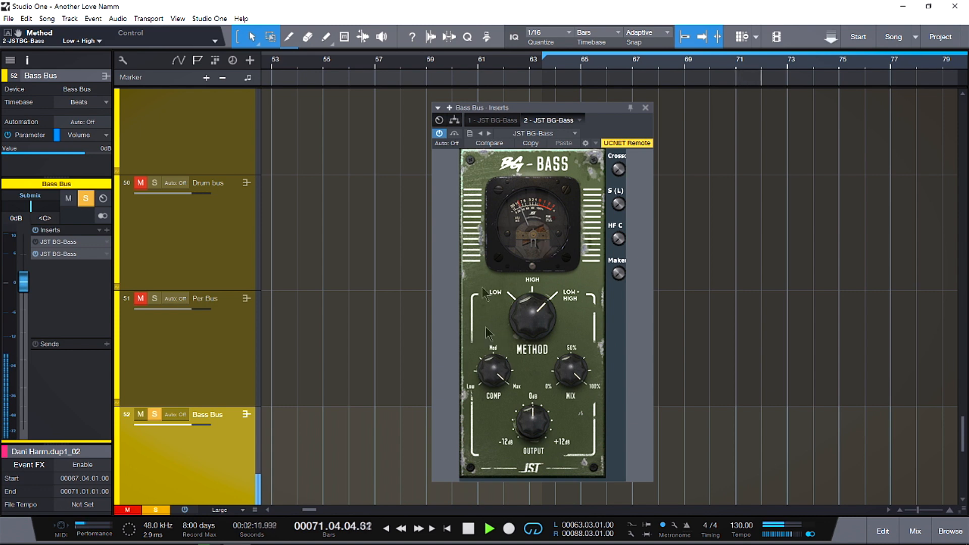
pyautogui.press('space')
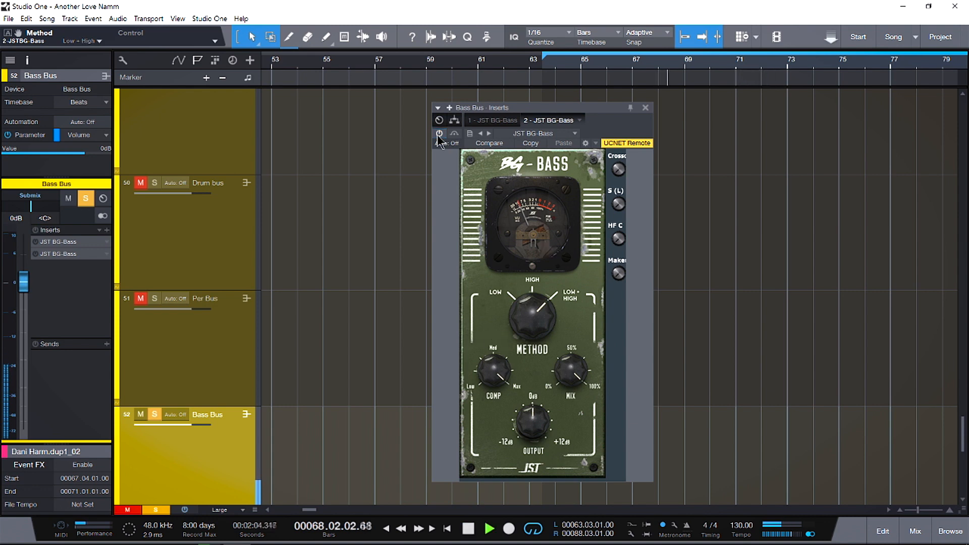
pyautogui.click(439, 135)
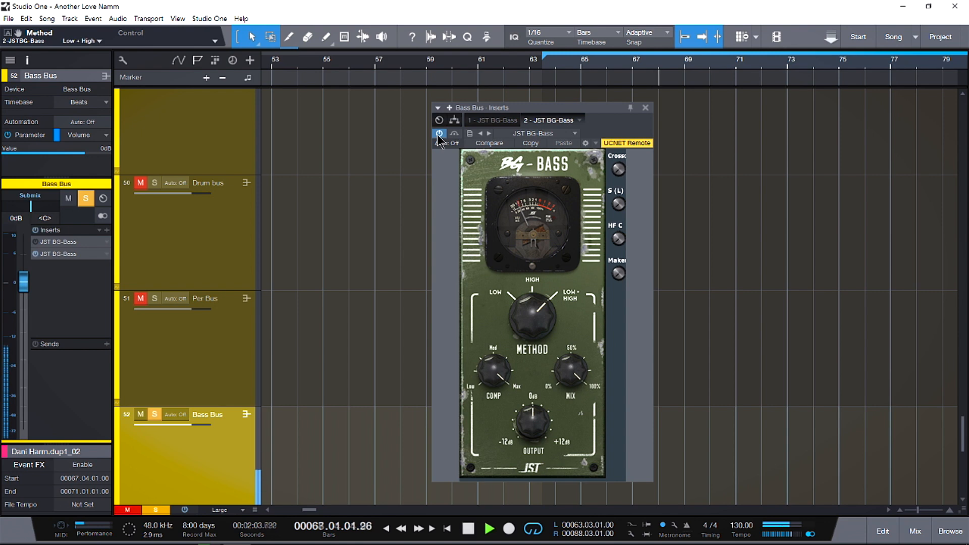
# - Reduce the BG-Bass mix and set its output to -3.90 dB
pyautogui.moveTo(572, 368)
pyautogui.mouseDown()
pyautogui.moveTo(581, 401)
pyautogui.moveTo(580, 380)
pyautogui.mouseUp()
pyautogui.press('space')
pyautogui.moveTo(538, 407); pyautogui.dragTo(546, 418)
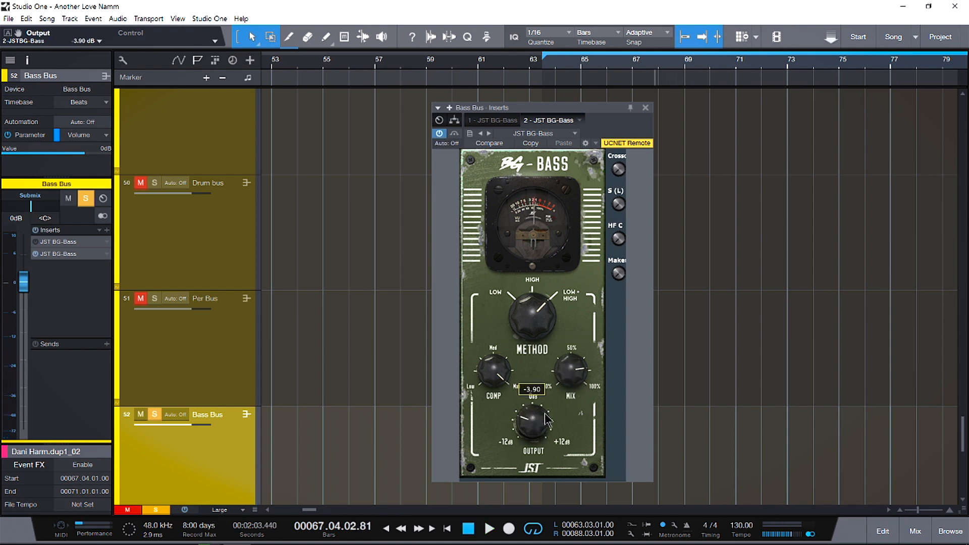
# - Play back the Bass Bus while switching BG-Bass between active and bypassed
pyautogui.press('space')
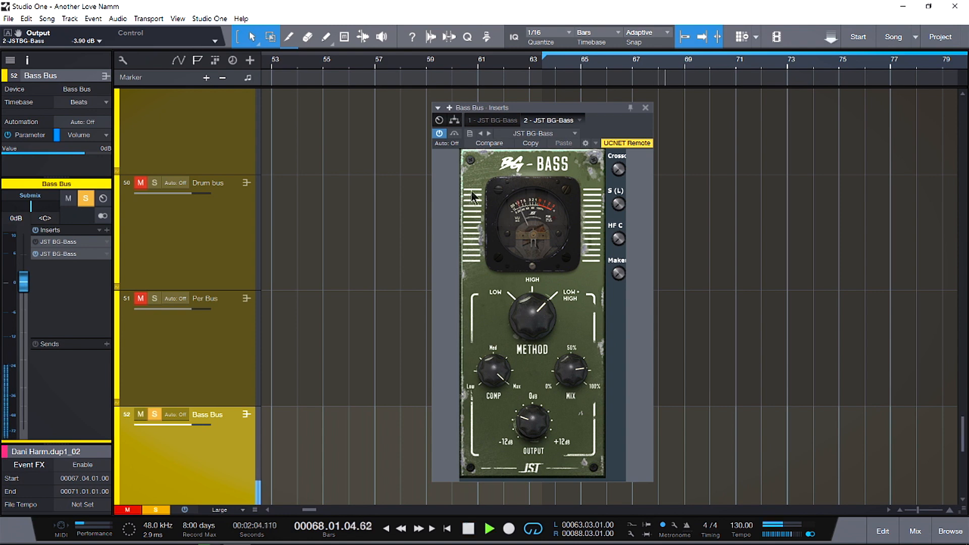
pyautogui.click(440, 134)
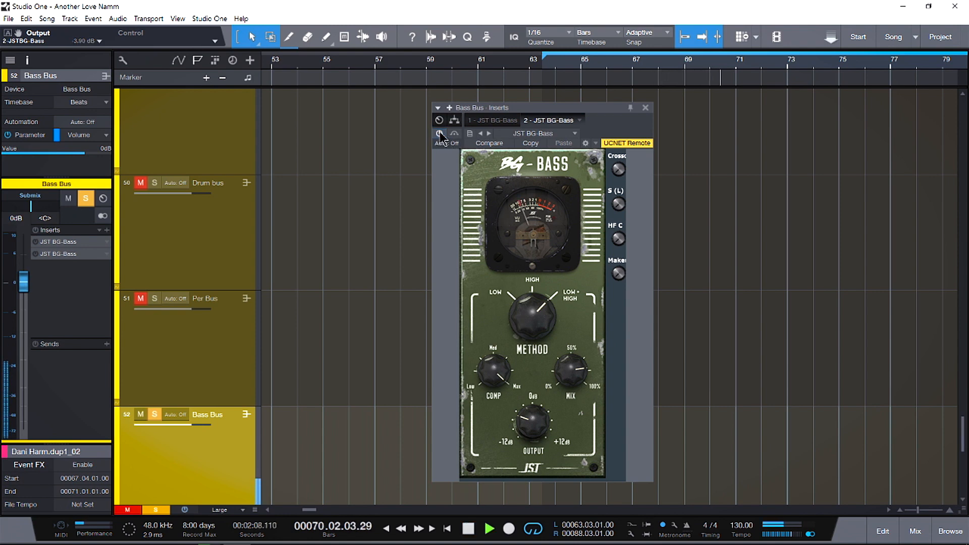
pyautogui.click(440, 134)
pyautogui.press('space')
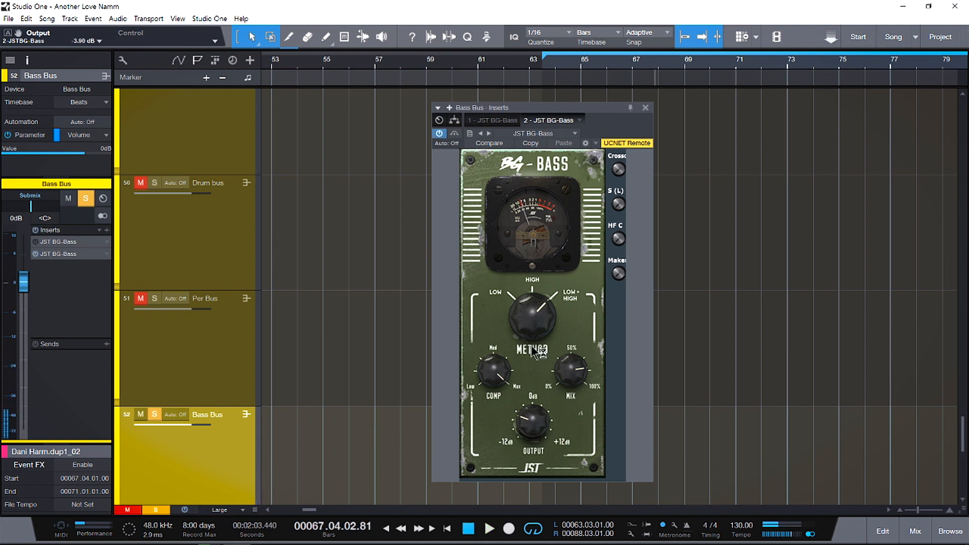
# - Fine-tune the BG-Bass output, set the mix to 73%, and close the plug-in window
pyautogui.moveTo(545, 428); pyautogui.dragTo(548, 424)
pyautogui.moveTo(578, 377)
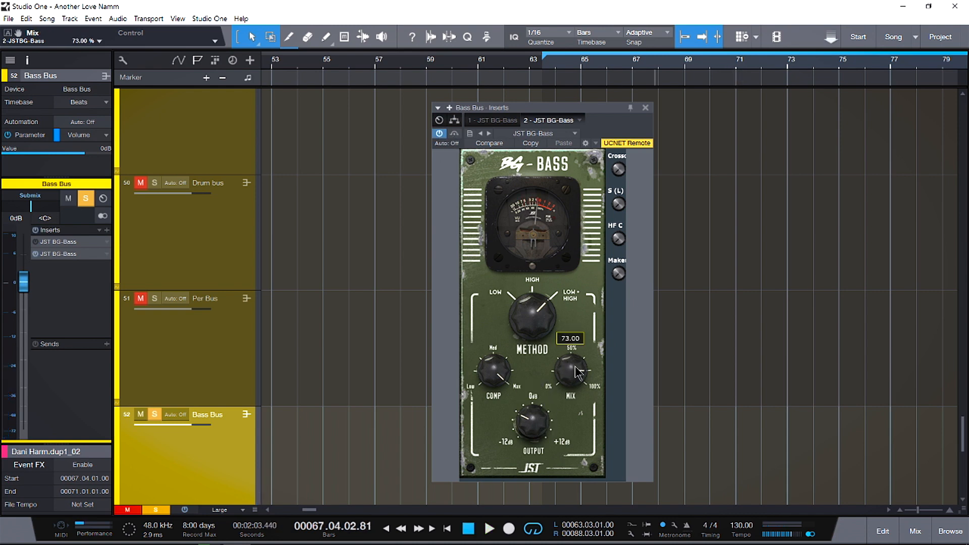
pyautogui.click(646, 108)
# - Take the Bass Bus out of solo, solo the Vox Bus, and show its active BG-Vocals insert
pyautogui.scroll(-4, 386, 303)
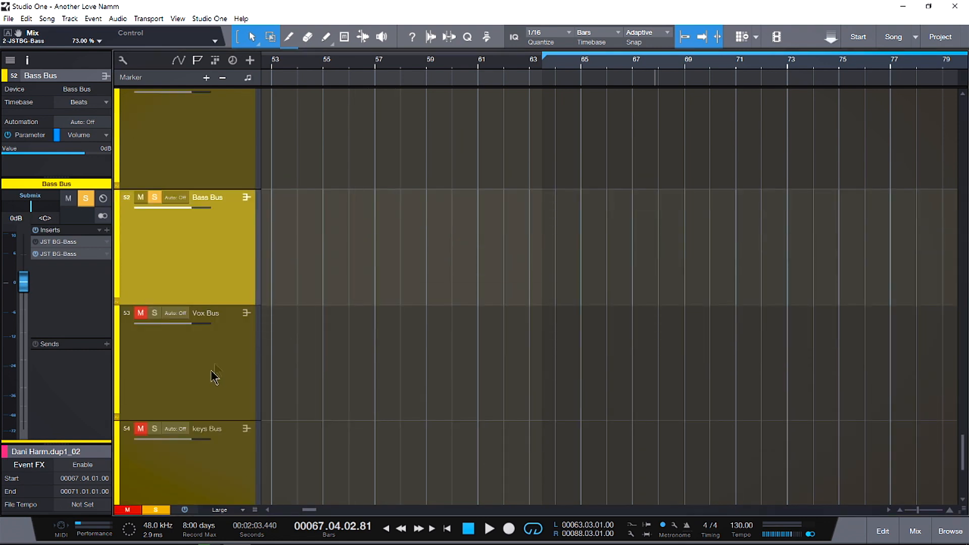
pyautogui.click(154, 197)
pyautogui.click(154, 313)
pyautogui.scroll(2, 166, 353)
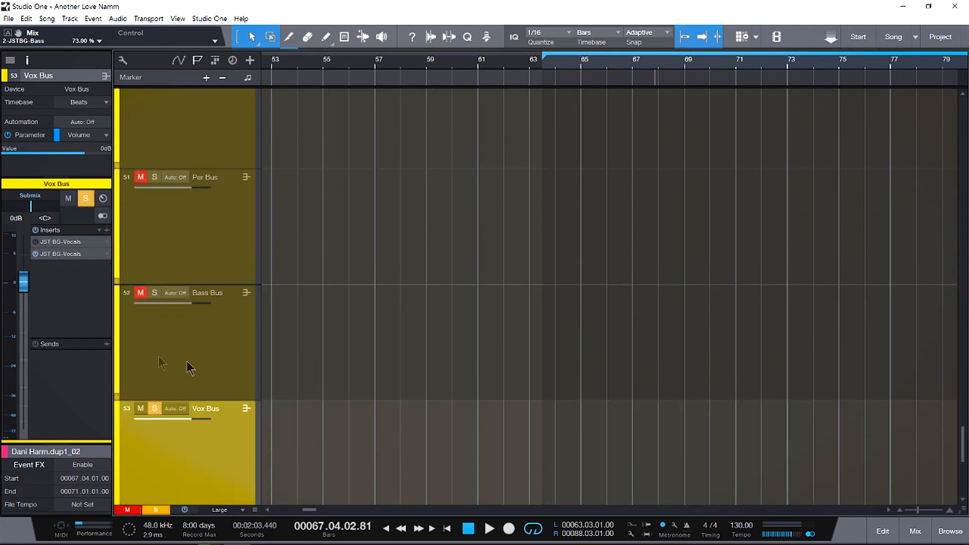
pyautogui.doubleClick(62, 254)
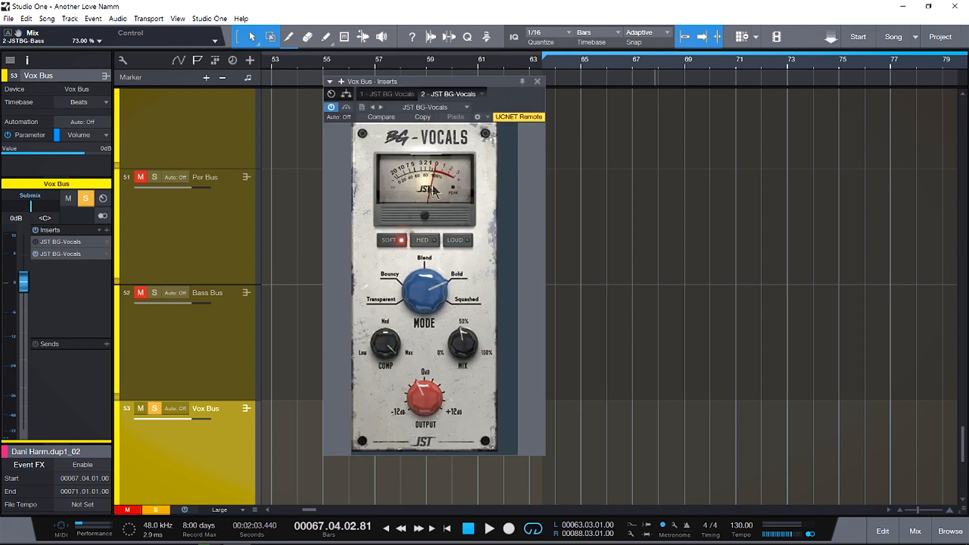
# - Reset BG-Vocals to Soft, Transparent mode, lowest compression, 100% mix and 0 dB output, running through the other character and mode options
pyautogui.click(399, 241)
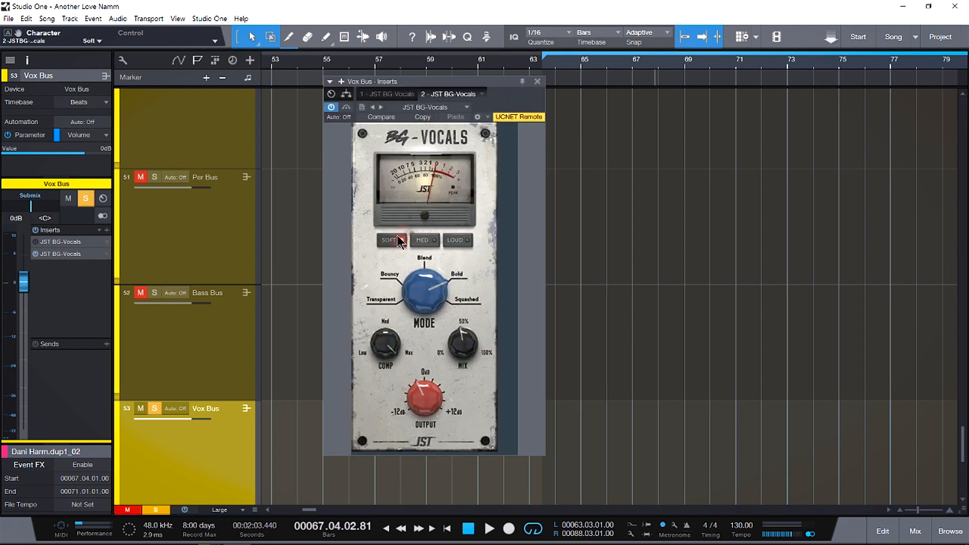
pyautogui.moveTo(420, 284); pyautogui.dragTo(398, 303)
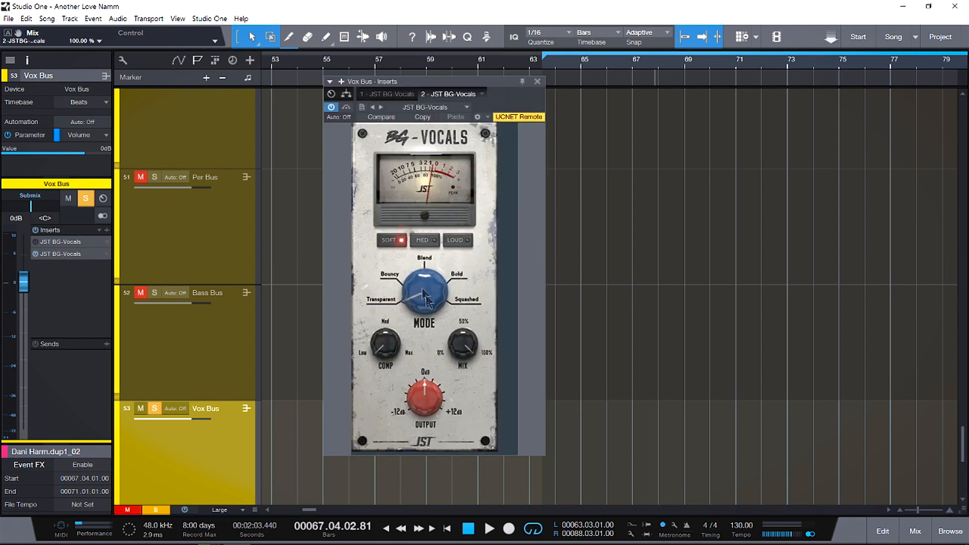
pyautogui.click(386, 242)
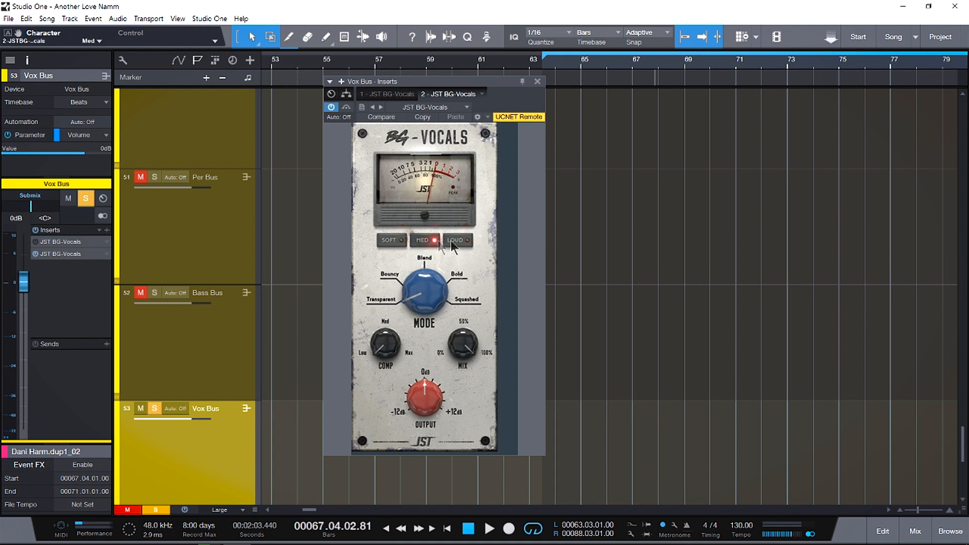
pyautogui.moveTo(428, 305); pyautogui.dragTo(426, 283)
pyautogui.moveTo(429, 247); pyautogui.dragTo(453, 343)
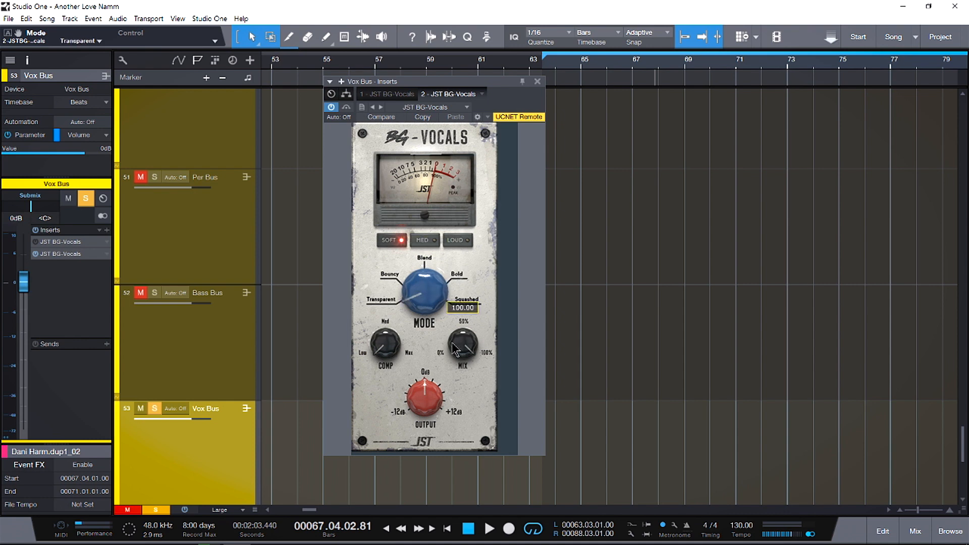
# - Set the BG-Vocals compression to 100% and compare the Soft Transparent setting against bypass during playback
pyautogui.moveTo(387, 349); pyautogui.dragTo(398, 347)
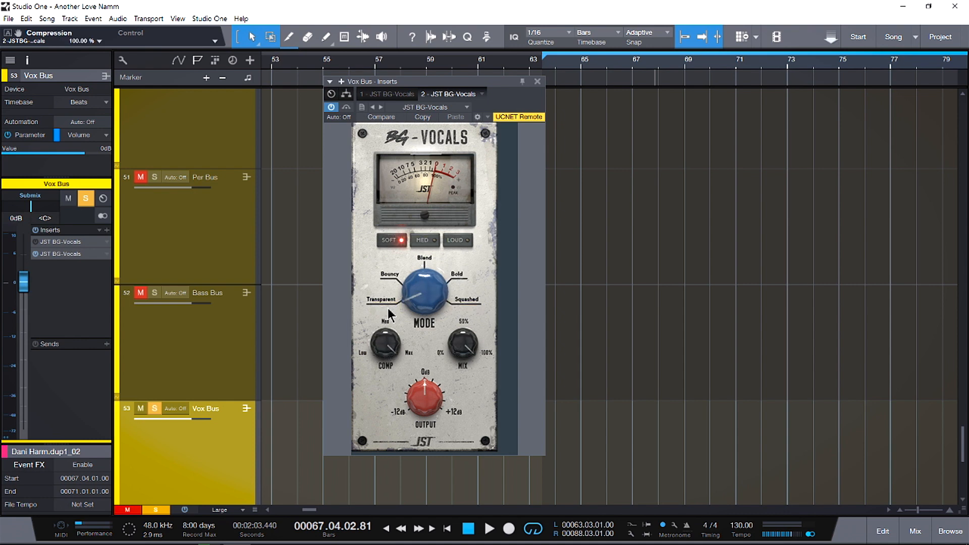
pyautogui.click(331, 108)
pyautogui.press('space')
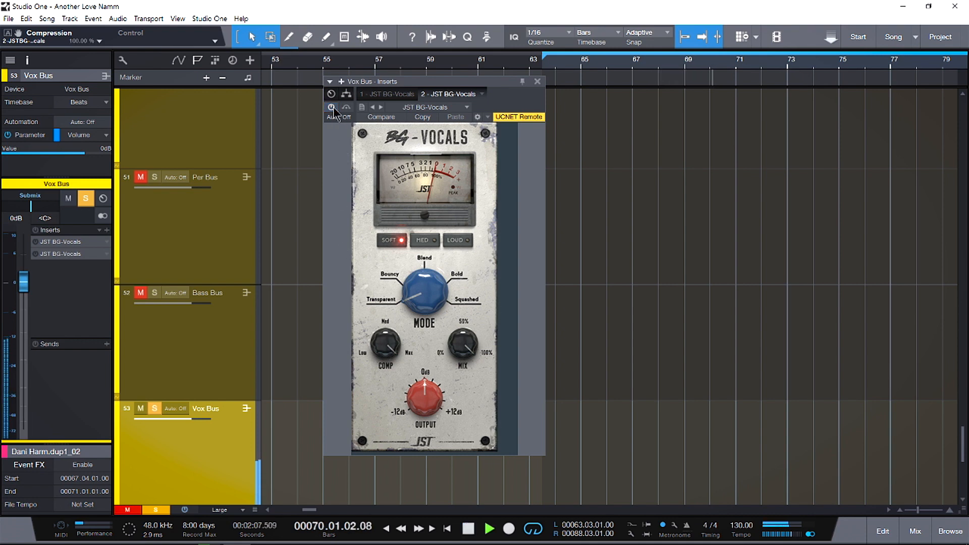
pyautogui.click(332, 108)
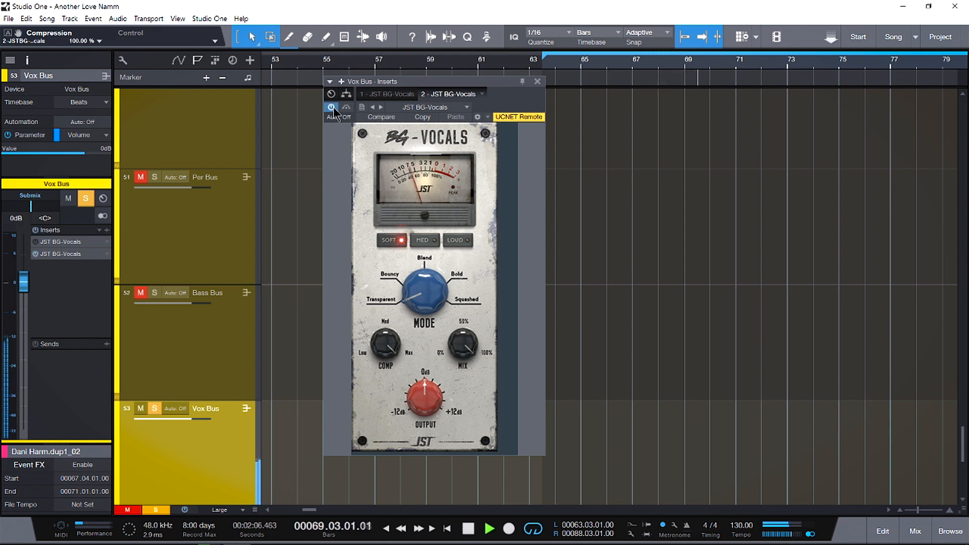
# - Switch BG-Vocals to the Loud character and audition it in Transparent mode and in Bouncy mode
pyautogui.click(454, 241)
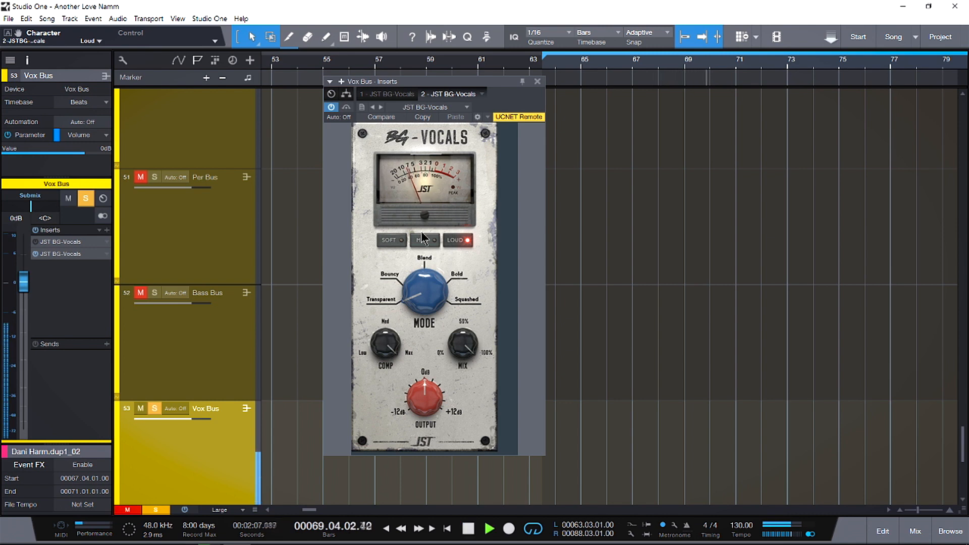
pyautogui.press('space')
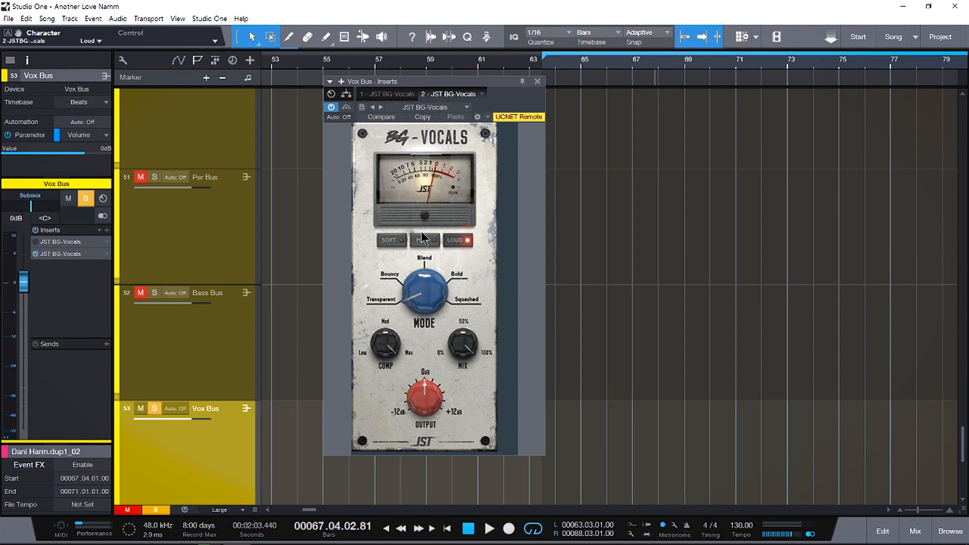
pyautogui.moveTo(429, 302); pyautogui.dragTo(425, 305)
pyautogui.press('space')
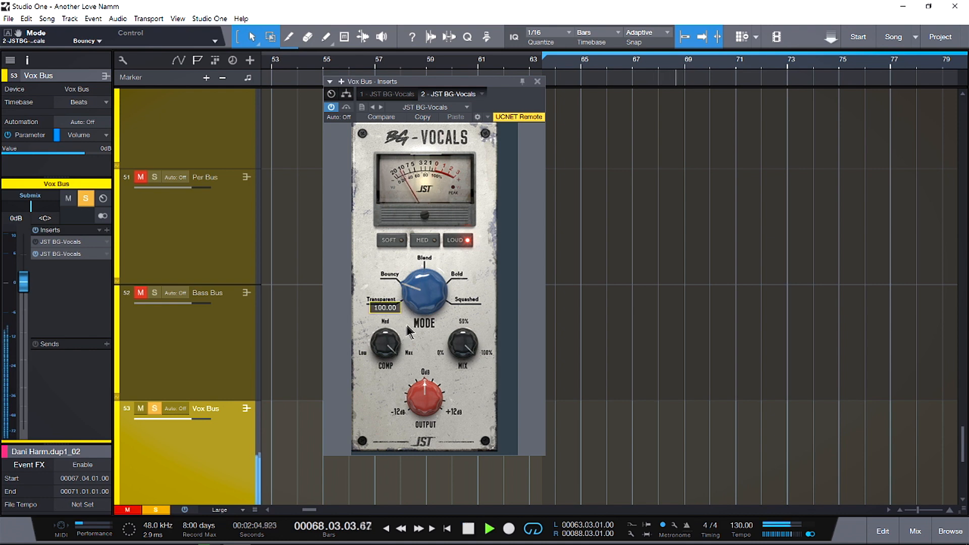
pyautogui.press('space')
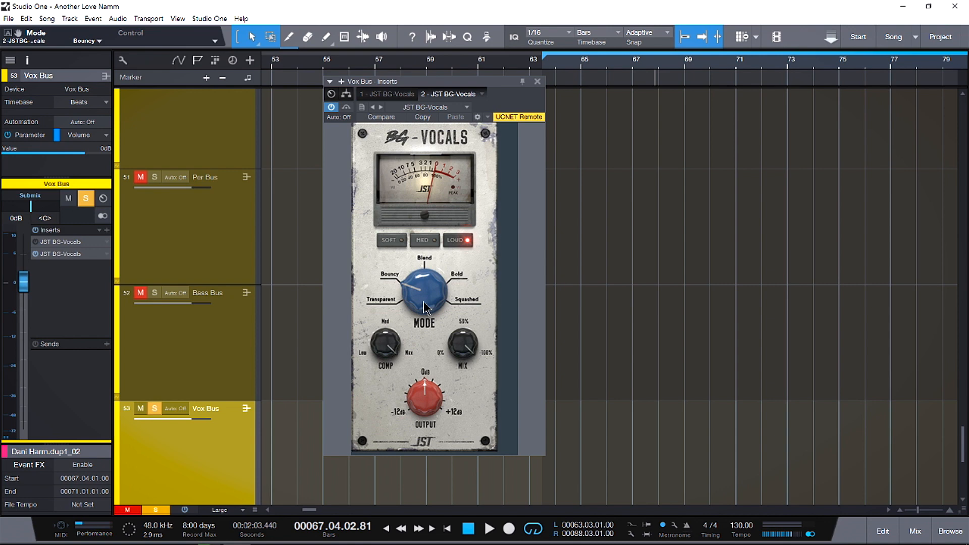
# - Set the BG-Vocals mode to Blend and audition it with the Loud and Soft characters
pyautogui.moveTo(424, 307); pyautogui.dragTo(423, 281)
pyautogui.press('space')
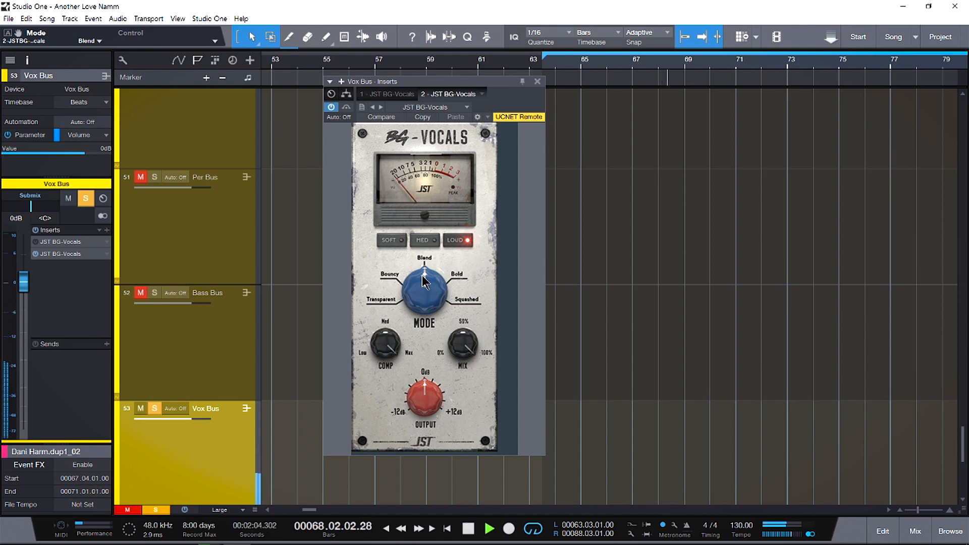
pyautogui.click(392, 242)
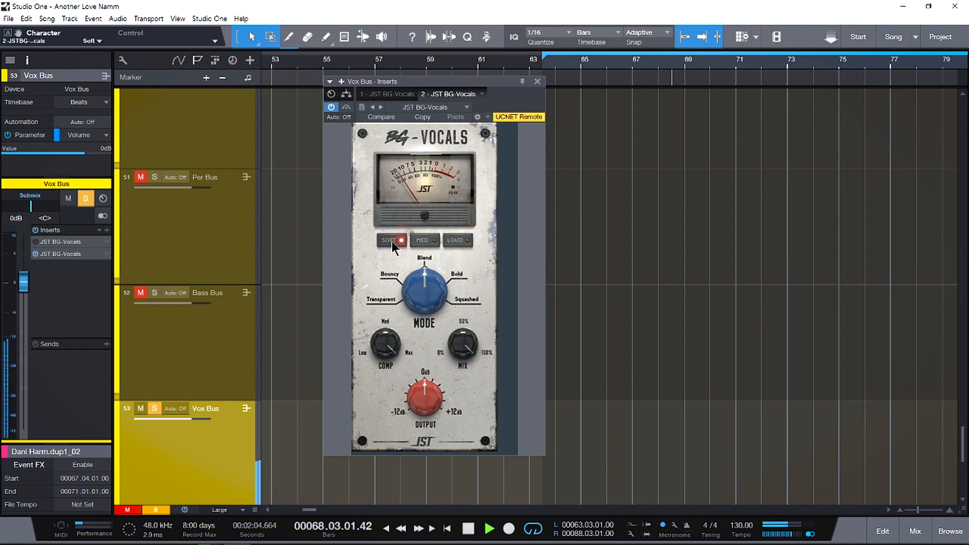
pyautogui.press('space')
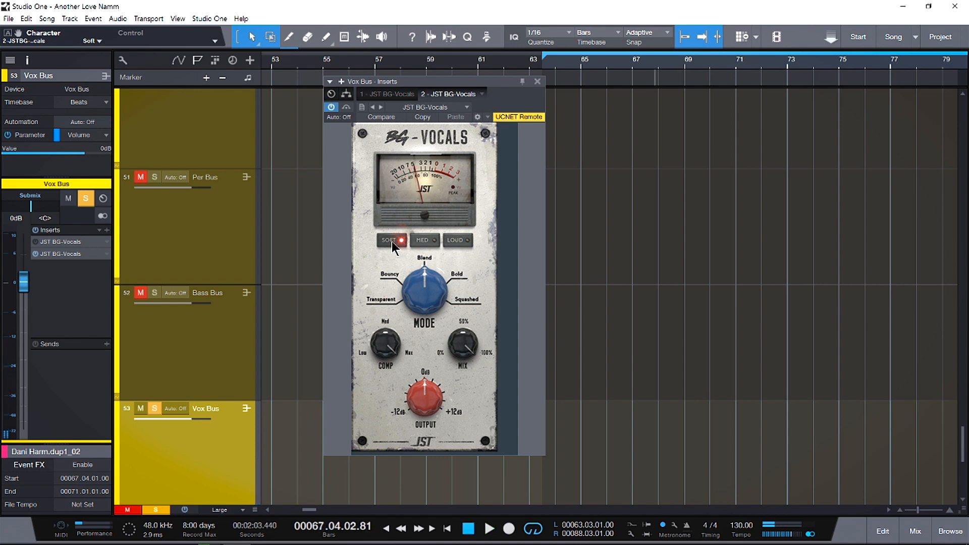
# - Set the BG-Vocals mode to Bold and compare the Soft and Loud characters during playback
pyautogui.press('space')
pyautogui.press('space')
pyautogui.click(459, 241)
pyautogui.press('space')
pyautogui.press('space')
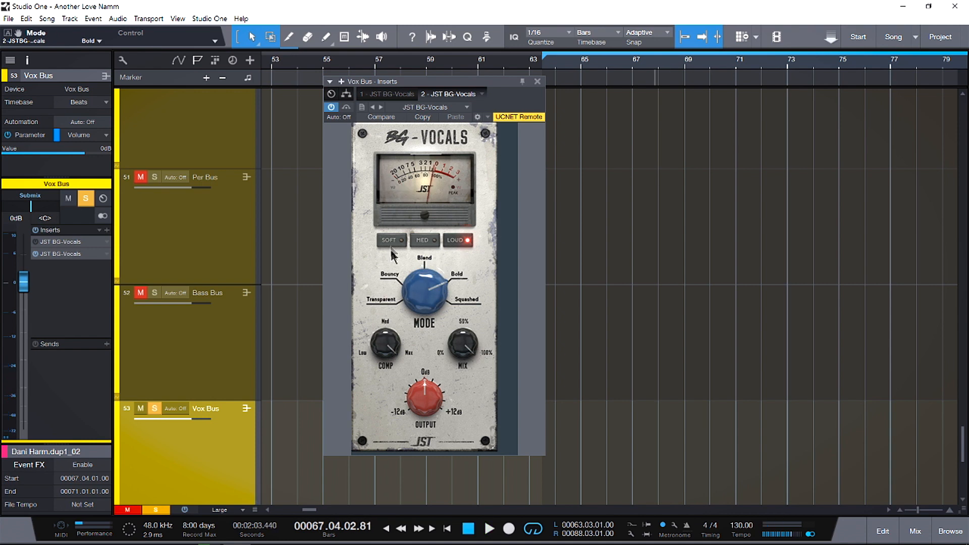
pyautogui.press('space')
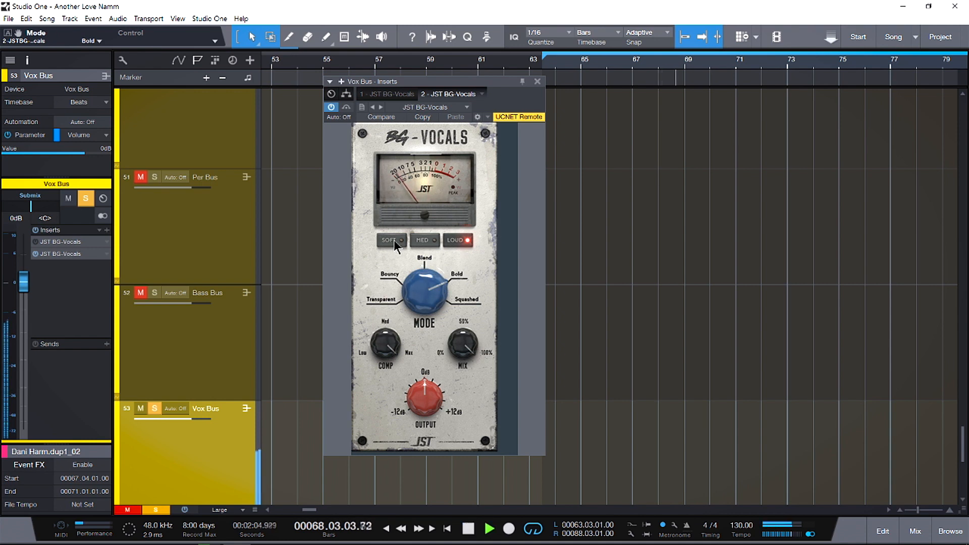
pyautogui.click(454, 241)
pyautogui.press('space')
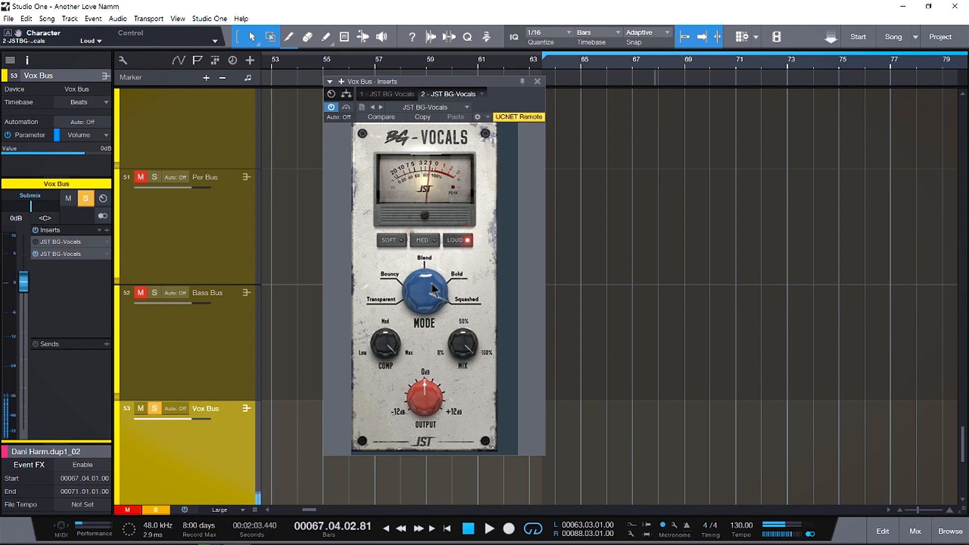
# - Audition the vocals in Squashed mode, alternating between the Soft and Loud characters
pyautogui.press('space')
pyautogui.click(396, 242)
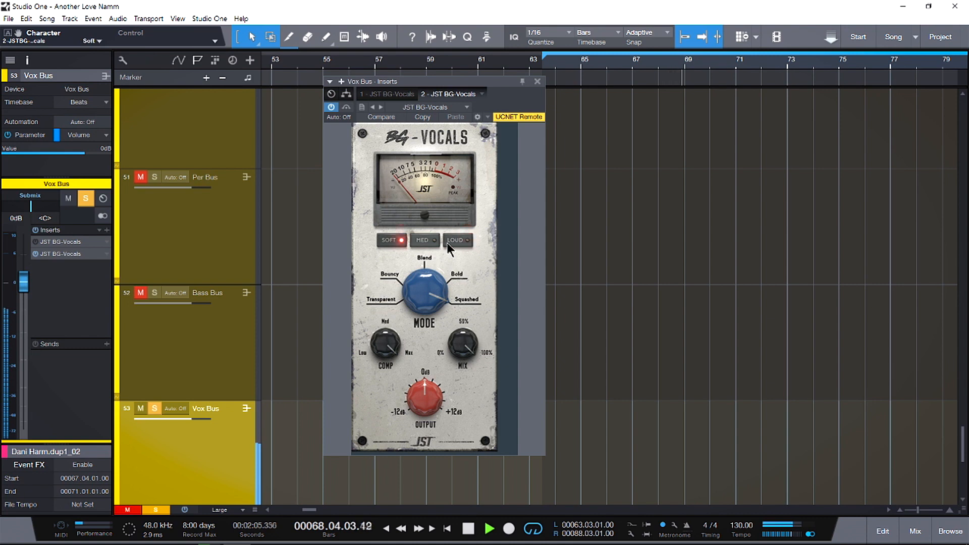
pyautogui.click(454, 242)
pyautogui.click(387, 242)
pyautogui.press('space')
# - Return BG-Vocals to Transparent mode with the Loud character and play back the vocals
pyautogui.moveTo(427, 295); pyautogui.dragTo(431, 399)
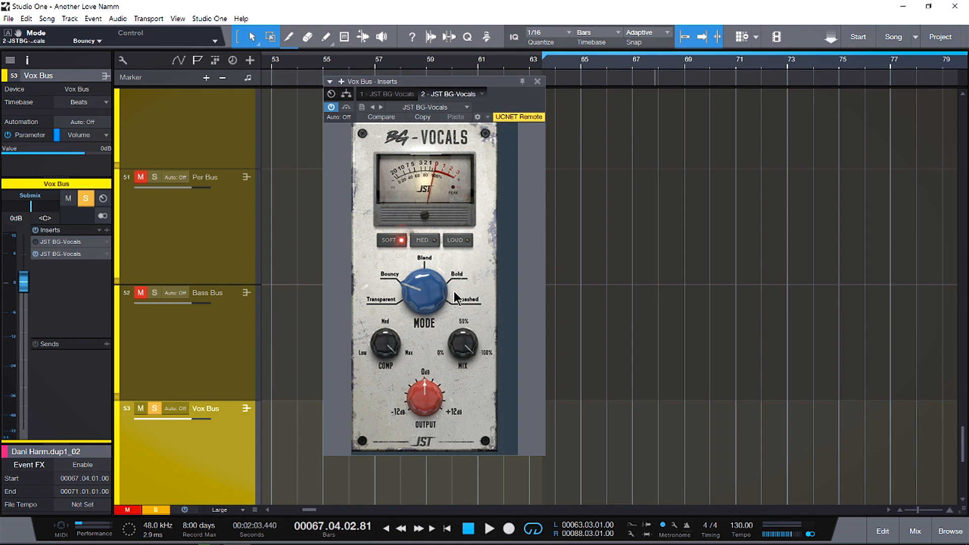
pyautogui.click(454, 241)
pyautogui.click(425, 240)
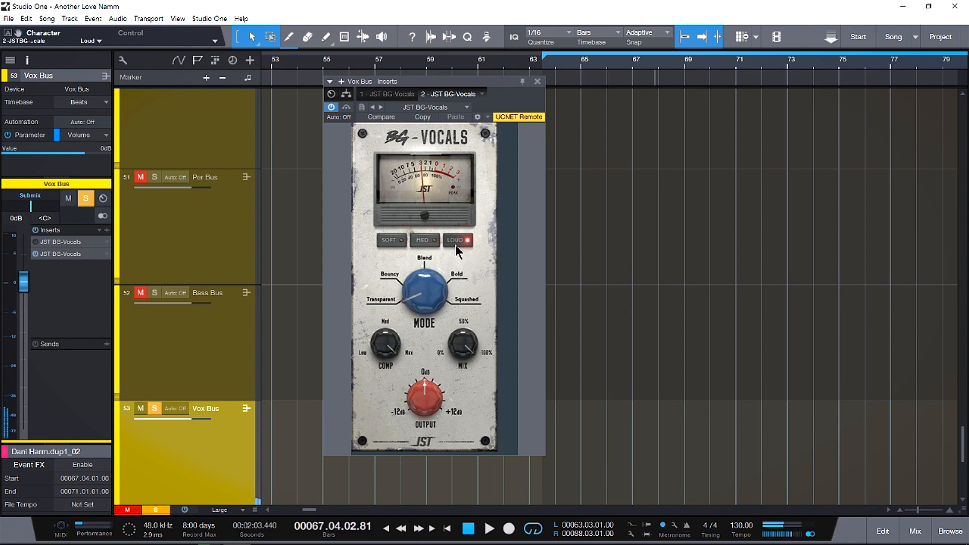
pyautogui.press('space')
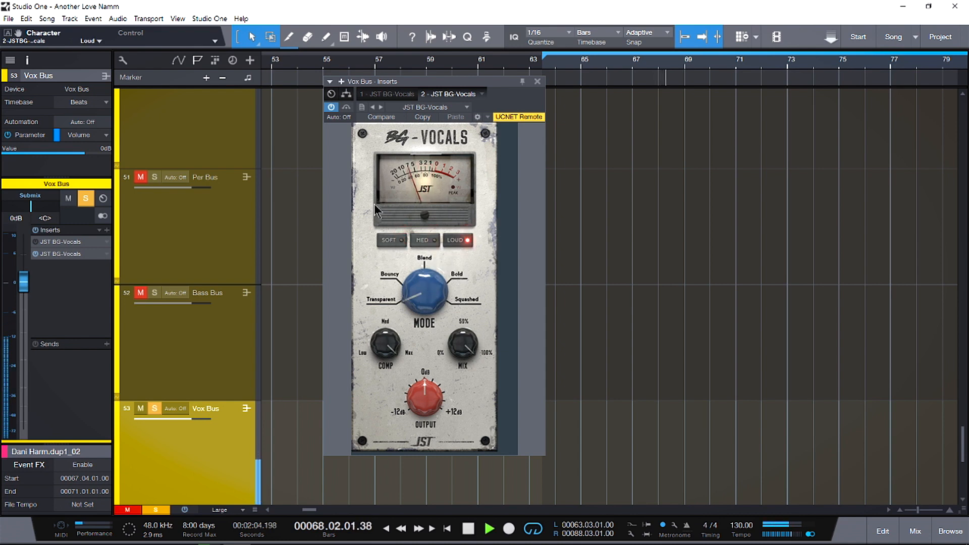
pyautogui.press('space')
# - Change the BG-Vocals mode to Bold and audition it with the Loud character
pyautogui.moveTo(427, 291)
pyautogui.mouseDown()
pyautogui.moveTo(428, 248)
pyautogui.moveTo(438, 288)
pyautogui.mouseUp()
pyautogui.press('space')
pyautogui.press('space')
pyautogui.press('space')
pyautogui.press('space')
pyautogui.press('space')
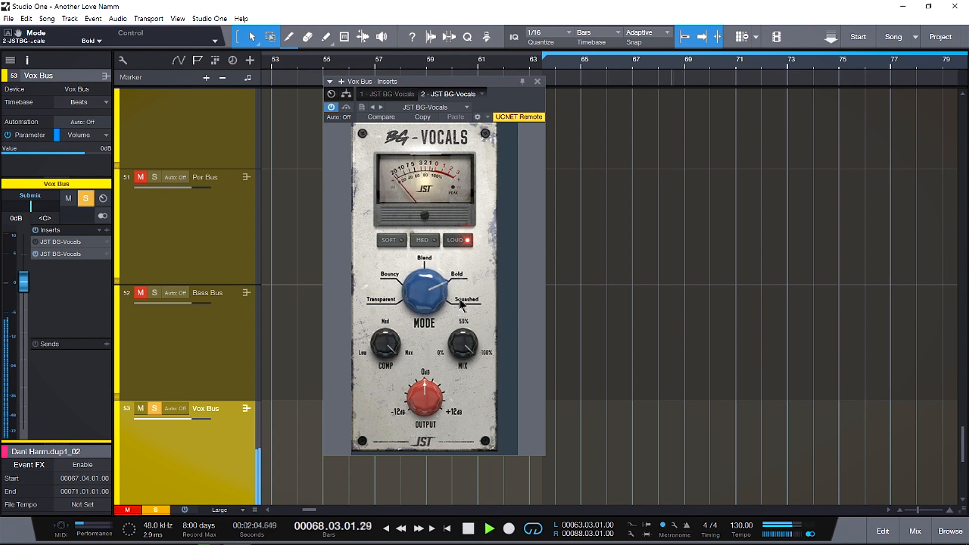
# - Reduce the BG-Vocals mix to 53% and play back the vocals in Bold mode
pyautogui.press('space')
pyautogui.moveTo(463, 345)
pyautogui.mouseDown()
pyautogui.moveTo(468, 377)
pyautogui.moveTo(473, 351)
pyautogui.mouseUp()
pyautogui.press('space')
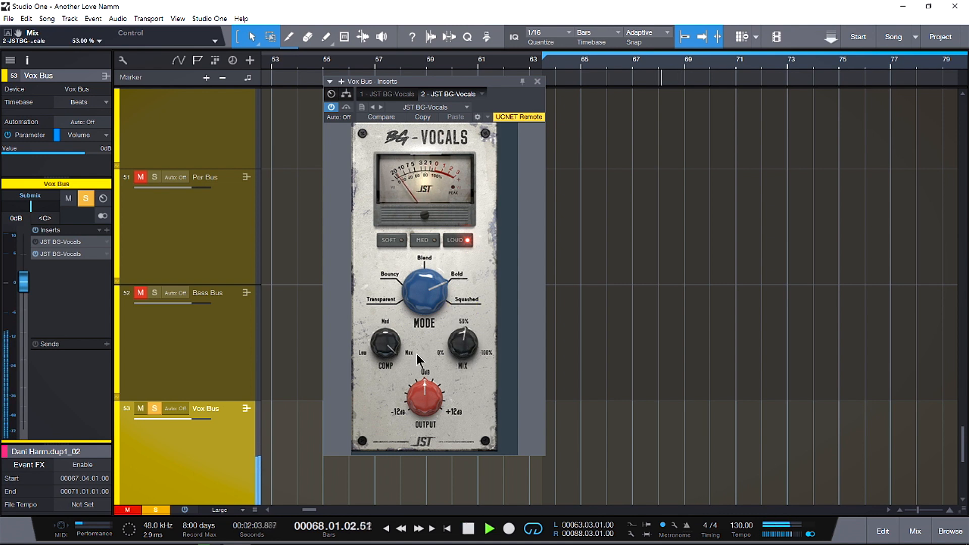
pyautogui.moveTo(423, 392)
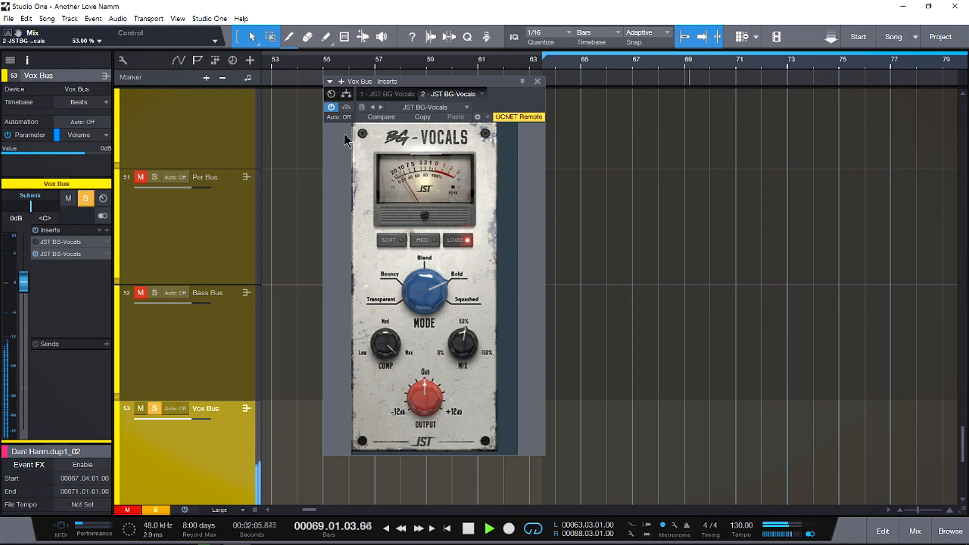
# - Compare the vocals with the second BG-Vocals insert bypassed, and reactivate it
pyautogui.press('space')
pyautogui.click(332, 108)
pyautogui.press('space')
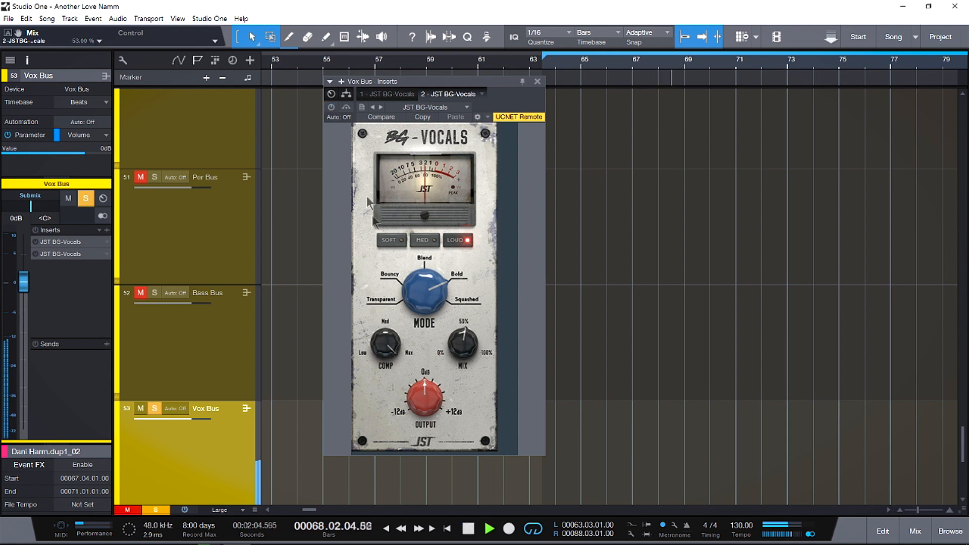
pyautogui.press('space')
pyautogui.click(331, 108)
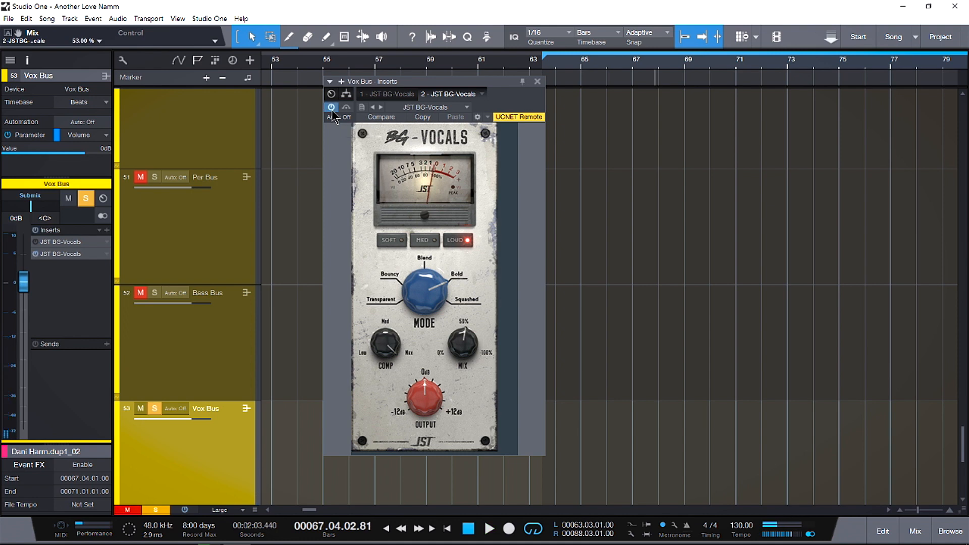
# - Lower the BG-Vocals output to -3.20 dB while checking the vocal level in playback
pyautogui.moveTo(424, 399); pyautogui.dragTo(426, 408)
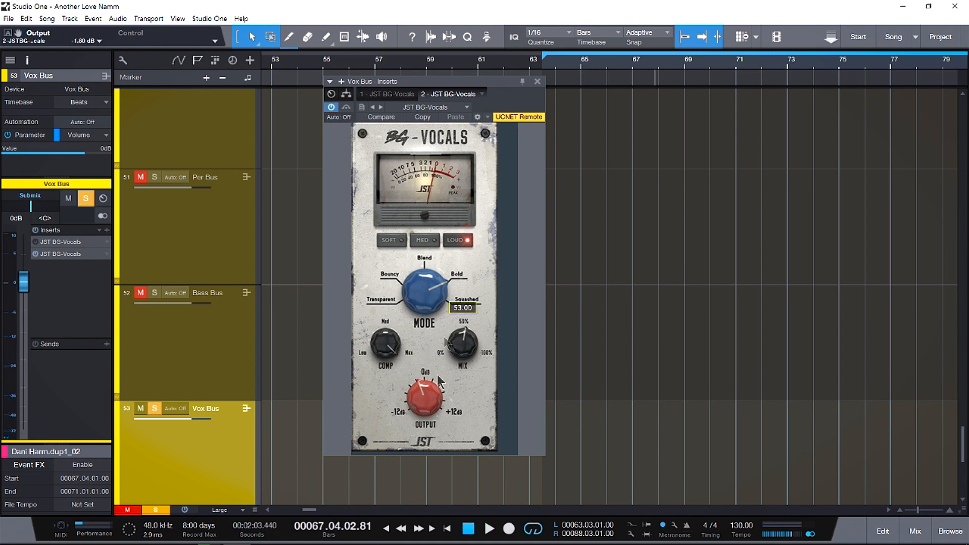
pyautogui.press('space')
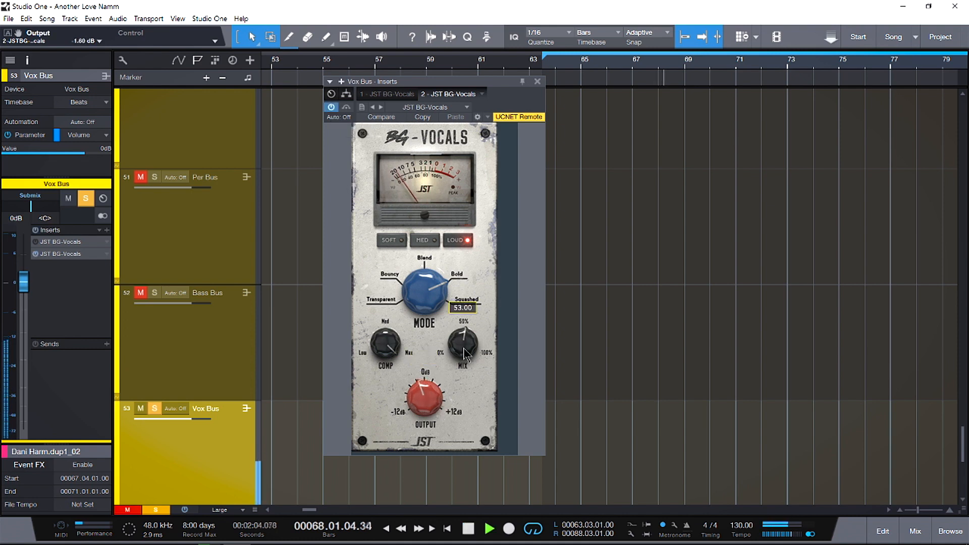
pyautogui.moveTo(433, 397); pyautogui.dragTo(437, 410)
pyautogui.press('space')
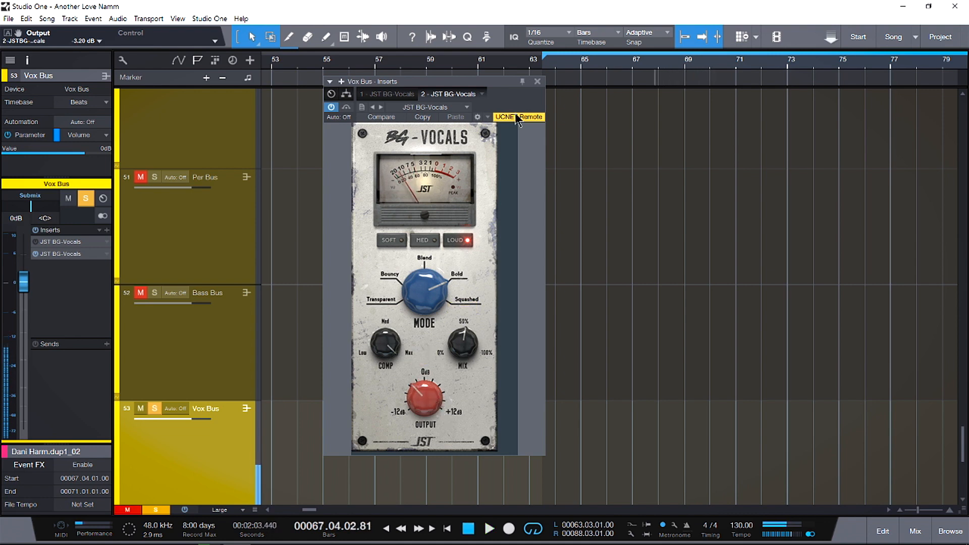
# - Close the Vox Bus plugin window, then unmute and solo the keys Bus
pyautogui.click(537, 82)
pyautogui.scroll(-3, 210, 410)
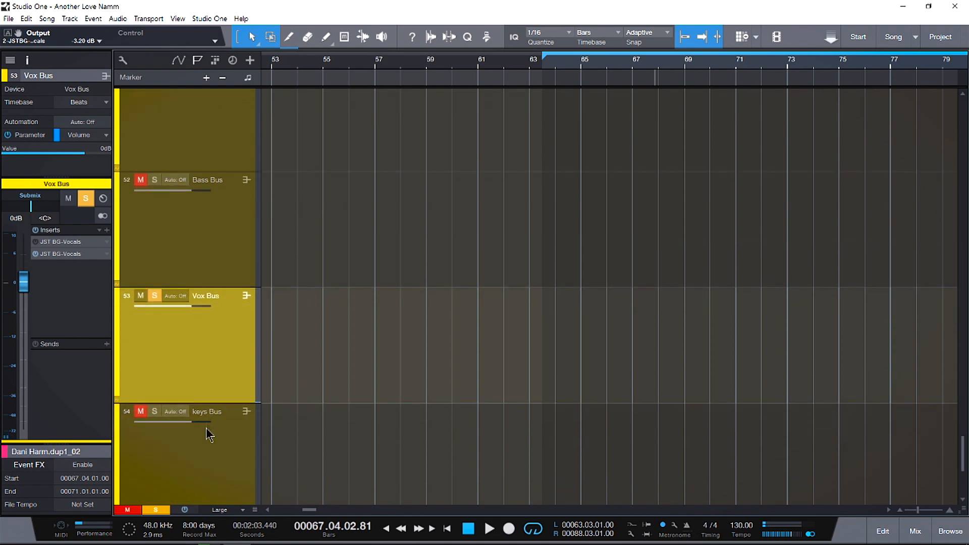
pyautogui.click(146, 413)
pyautogui.click(141, 411)
pyautogui.click(155, 412)
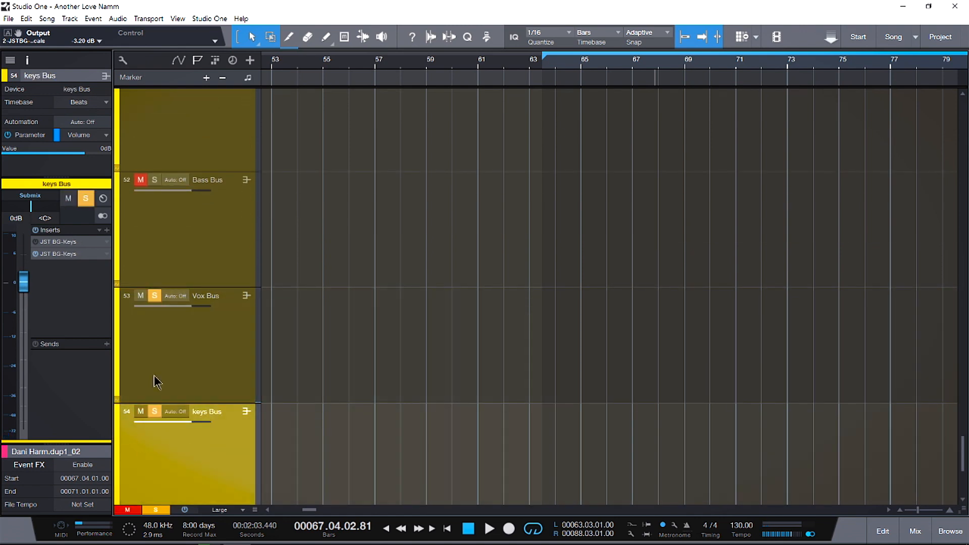
# - Open the second JST BG-Keys insert, move its window clear of the tracks and audition the keys
pyautogui.doubleClick(52, 253)
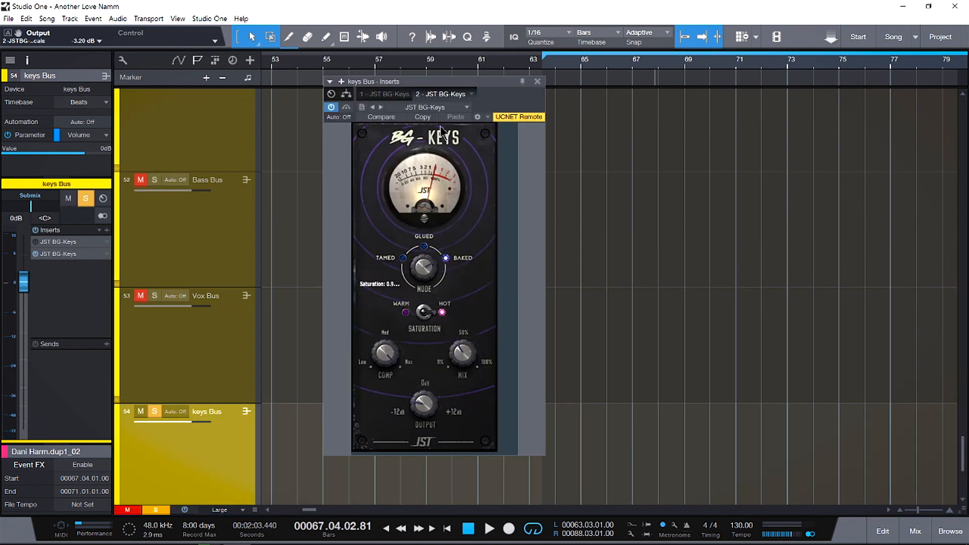
pyautogui.moveTo(446, 81); pyautogui.dragTo(554, 76)
pyautogui.press('space')
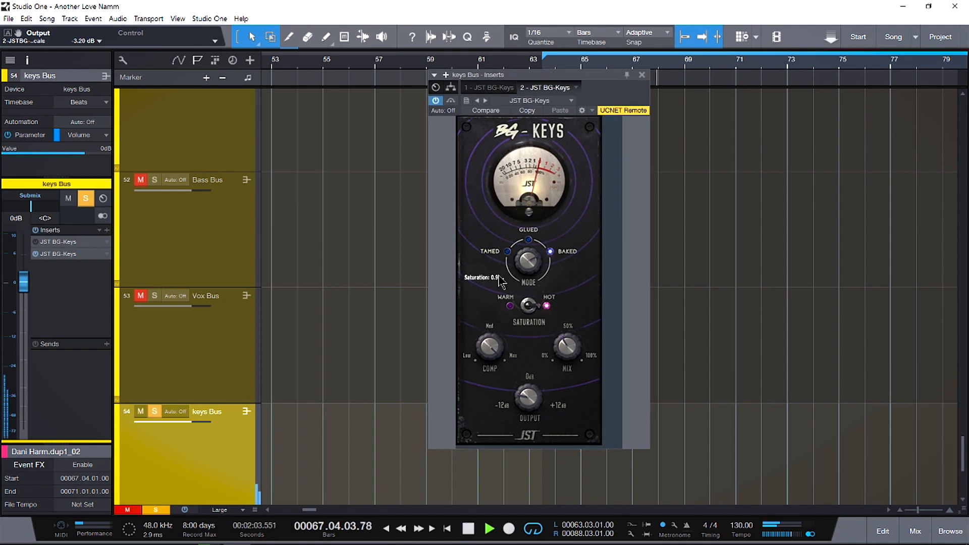
pyautogui.moveTo(491, 347)
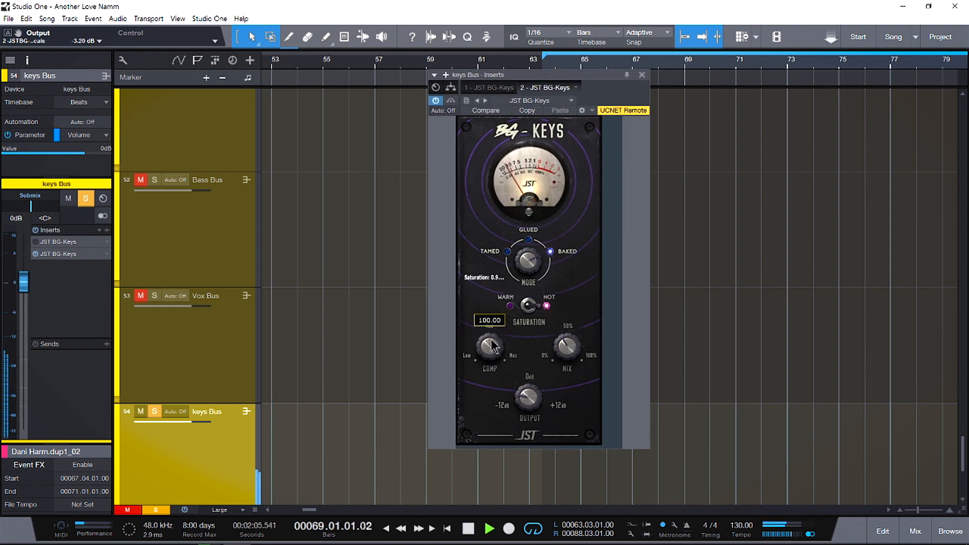
pyautogui.press('space')
# - Set BG-Keys to Tamed mode with Warm saturation and 0 dB output, and compare it with bypass
pyautogui.doubleClick(527, 261)
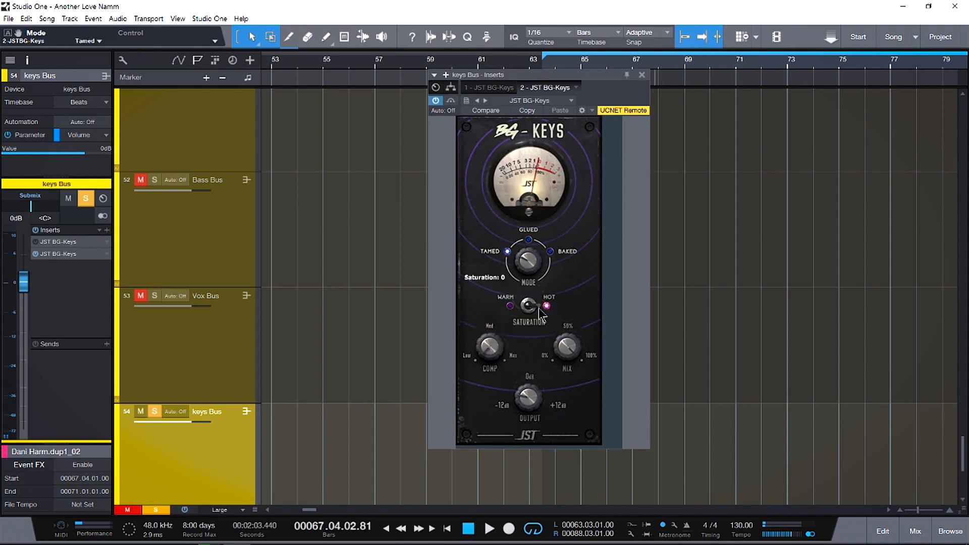
pyautogui.click(530, 306)
pyautogui.doubleClick(521, 401)
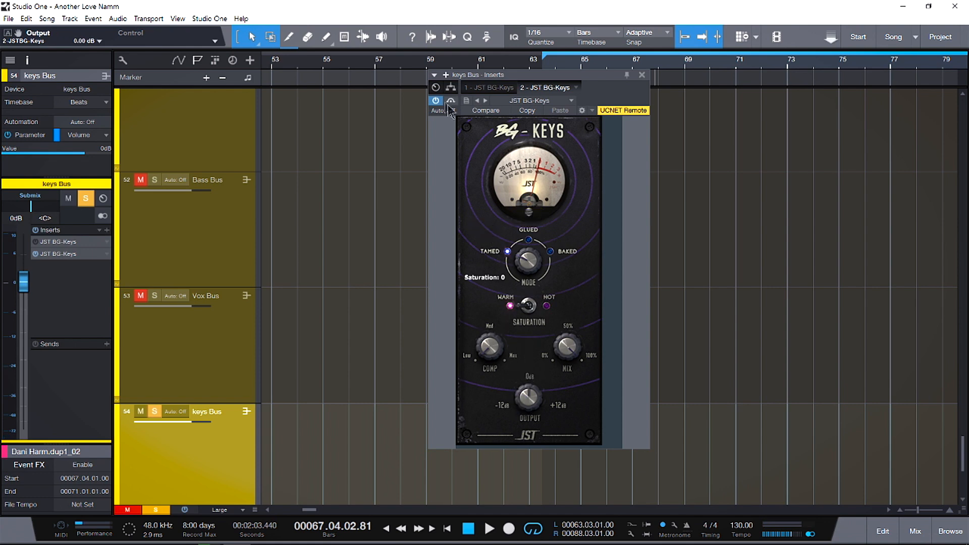
pyautogui.press('space')
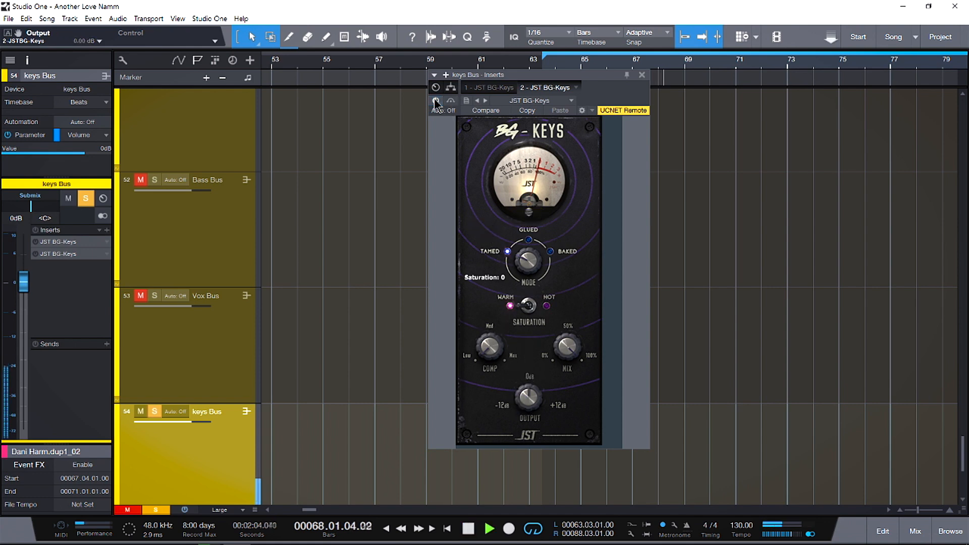
pyautogui.press('space')
pyautogui.click(436, 101)
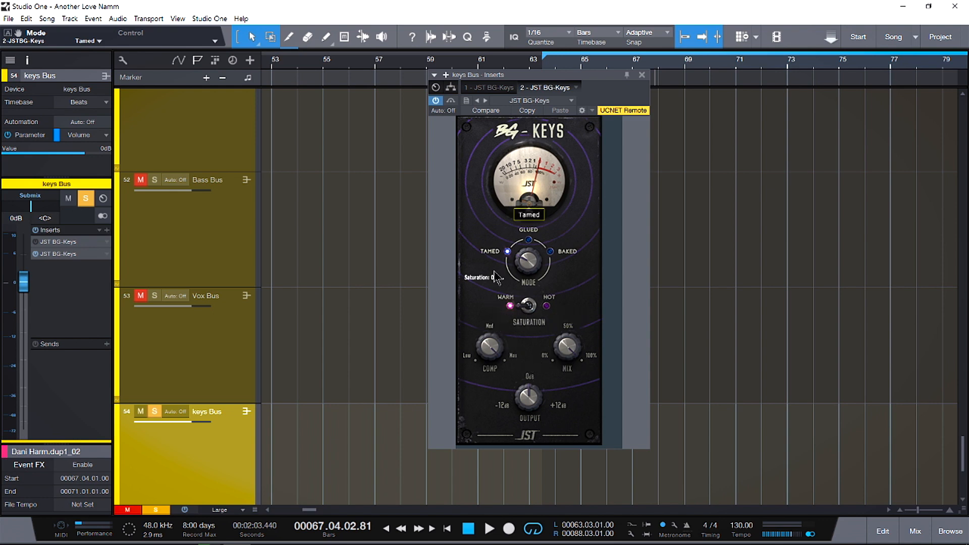
# - Audition the keys with Warm saturation through the Tamed, Glued and Baked modes
pyautogui.press('space')
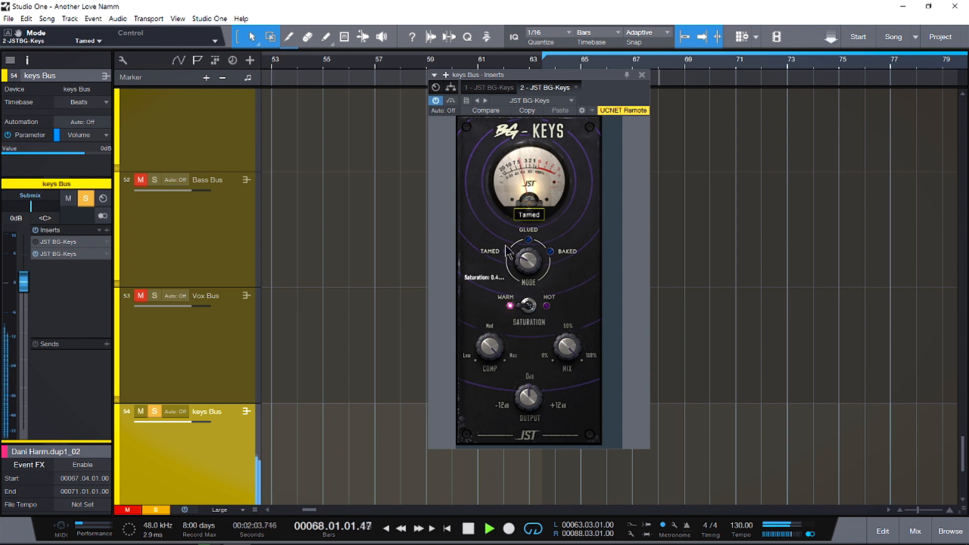
pyautogui.click(528, 264)
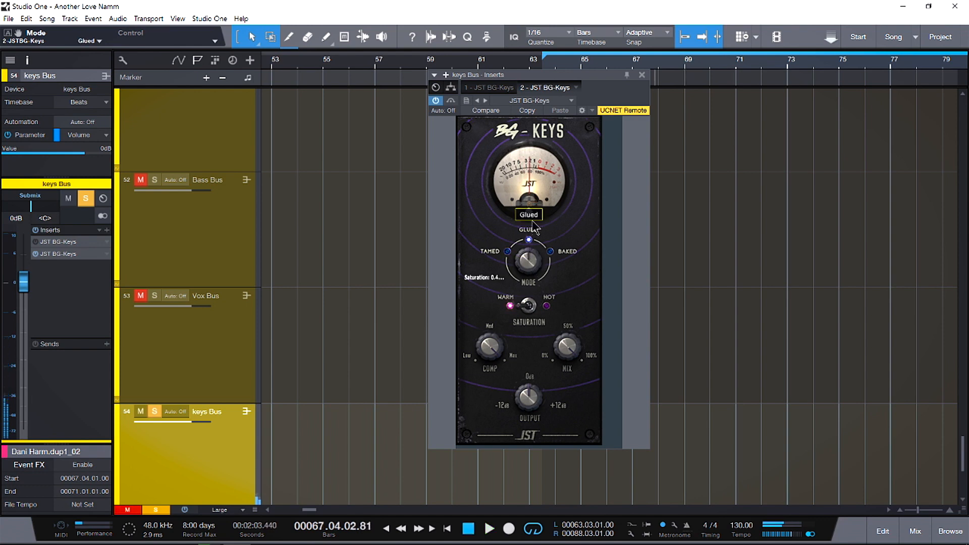
pyautogui.click(533, 271)
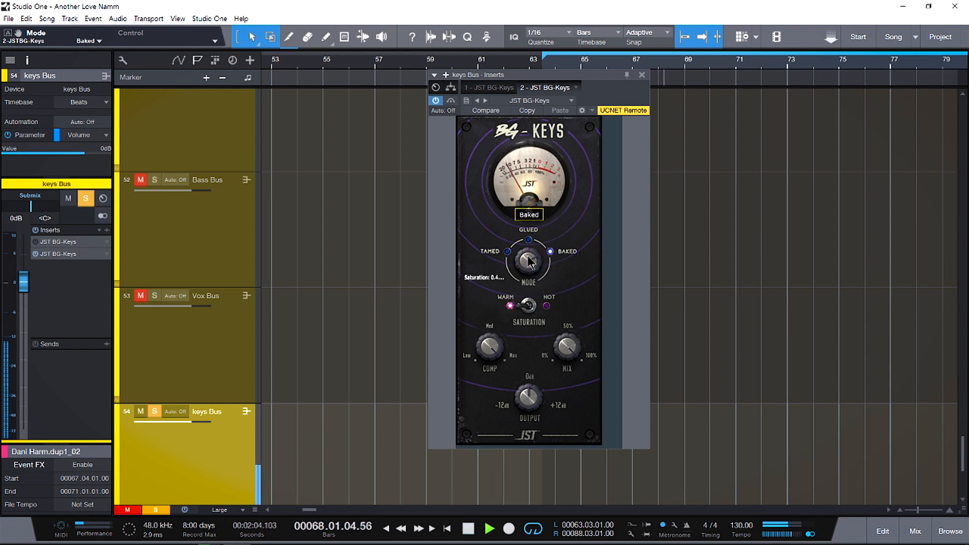
pyautogui.press('space')
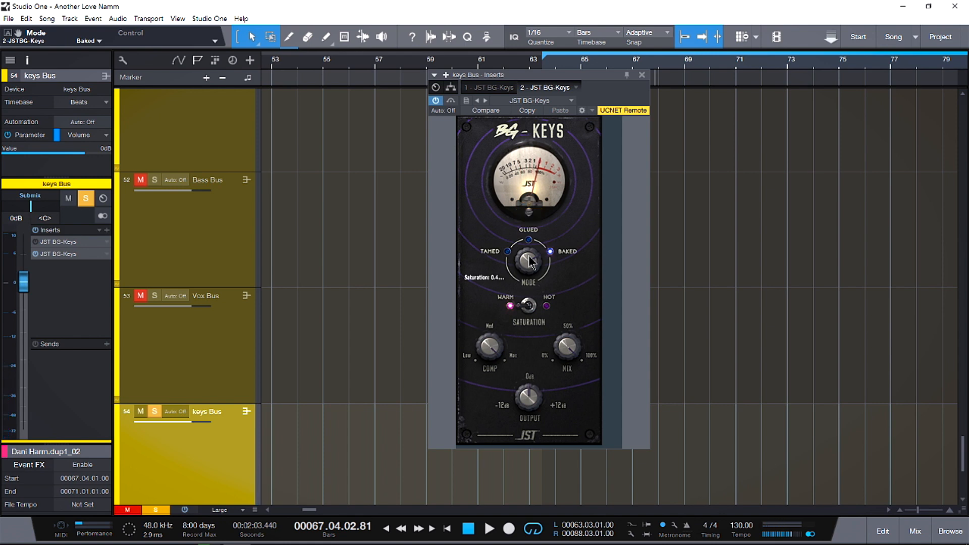
# - Switch the BG-Keys saturation to Hot and audition the keys, including in Glued mode
pyautogui.press('space')
pyautogui.click(533, 308)
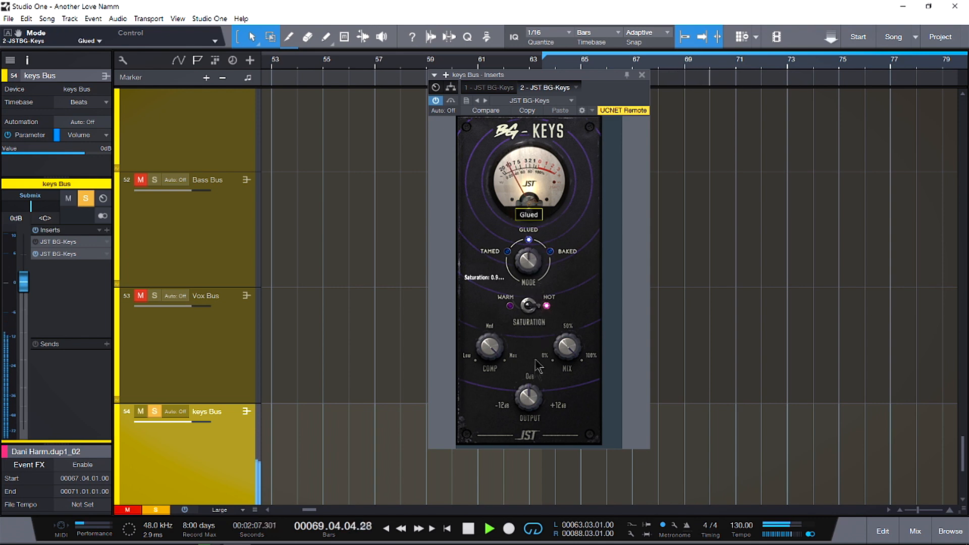
pyautogui.press('space')
# - In Baked mode, reduce the BG-Keys compression, adjust the mix and set the output to -2.20 dB
pyautogui.moveTo(495, 345); pyautogui.dragTo(494, 379)
pyautogui.moveTo(497, 342); pyautogui.dragTo(496, 374)
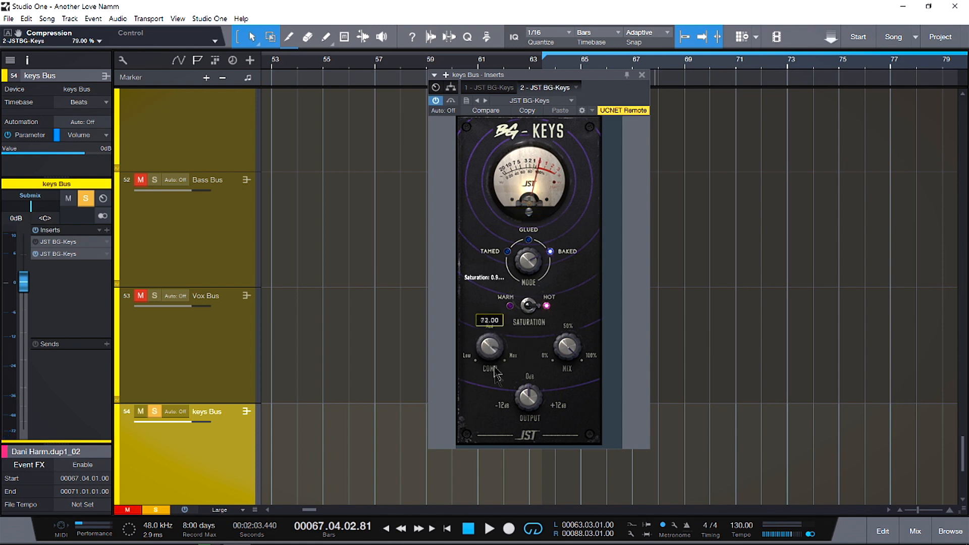
pyautogui.moveTo(570, 348)
pyautogui.mouseDown()
pyautogui.moveTo(575, 390)
pyautogui.moveTo(569, 353)
pyautogui.mouseUp()
pyautogui.moveTo(537, 386); pyautogui.dragTo(530, 409)
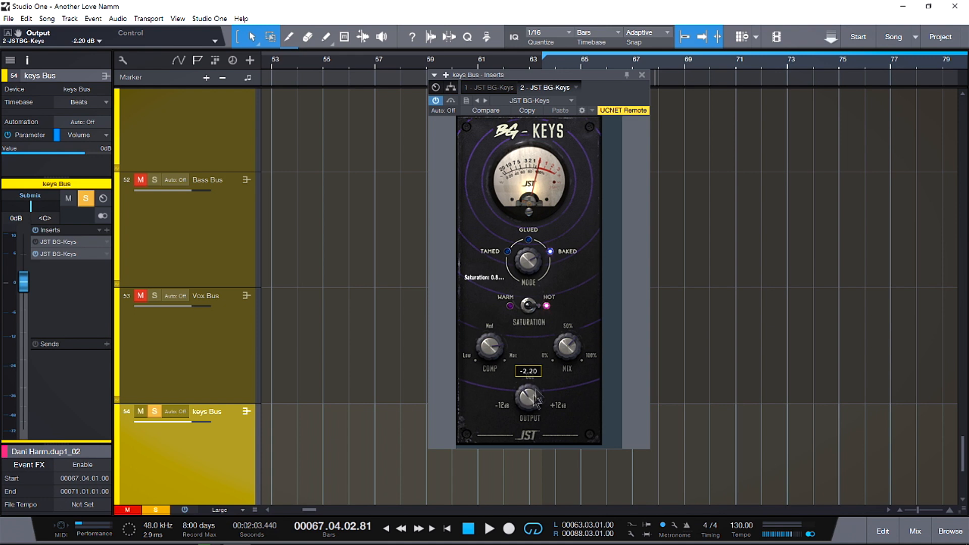
# - Compare the keys with BG-Keys active and bypassed, and reactivate the plugin
pyautogui.press('space')
pyautogui.press('space')
pyautogui.click(436, 101)
pyautogui.press('space')
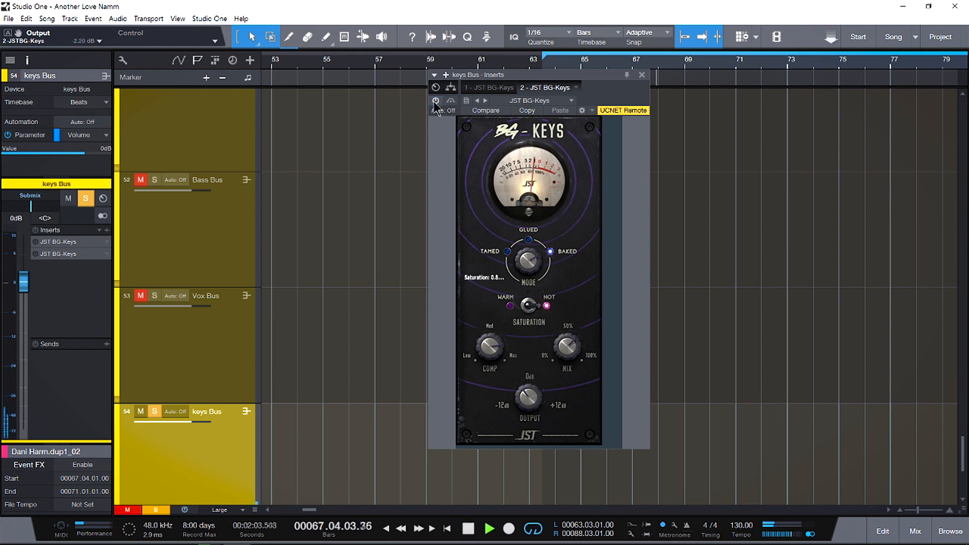
pyautogui.press('space')
pyautogui.click(436, 100)
# - Lower the BG-Keys output to -5.40 dB and compare the keys with bypass again
pyautogui.moveTo(529, 395); pyautogui.dragTo(533, 402)
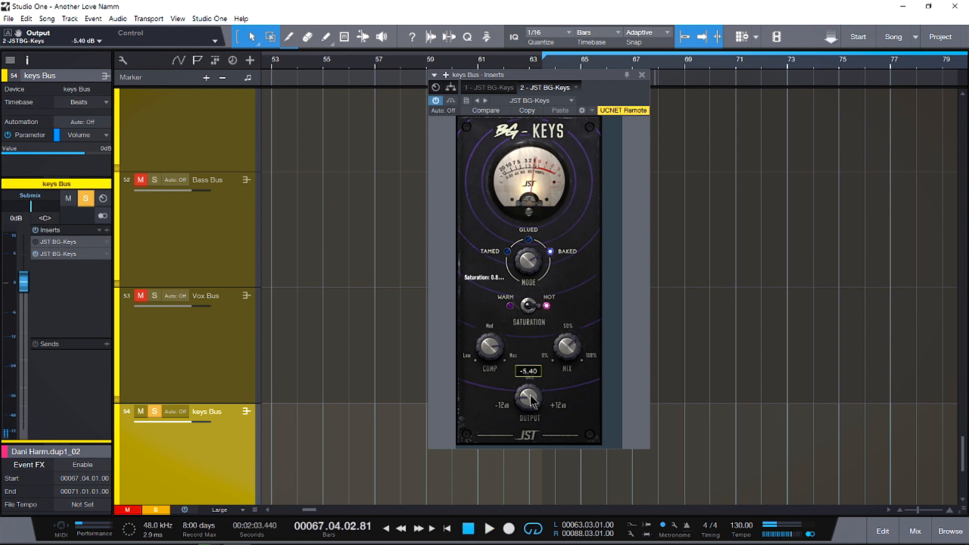
pyautogui.press('space')
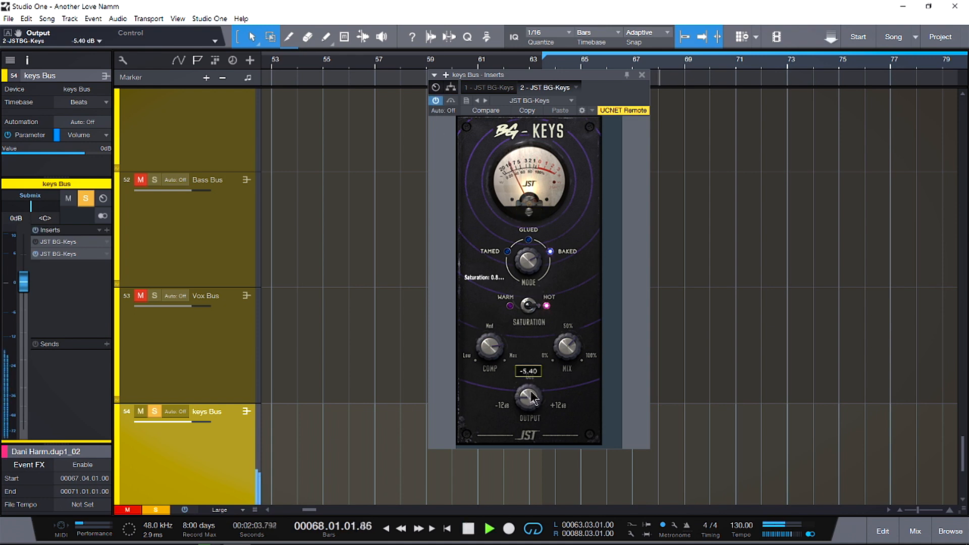
pyautogui.click(435, 100)
pyautogui.press('space')
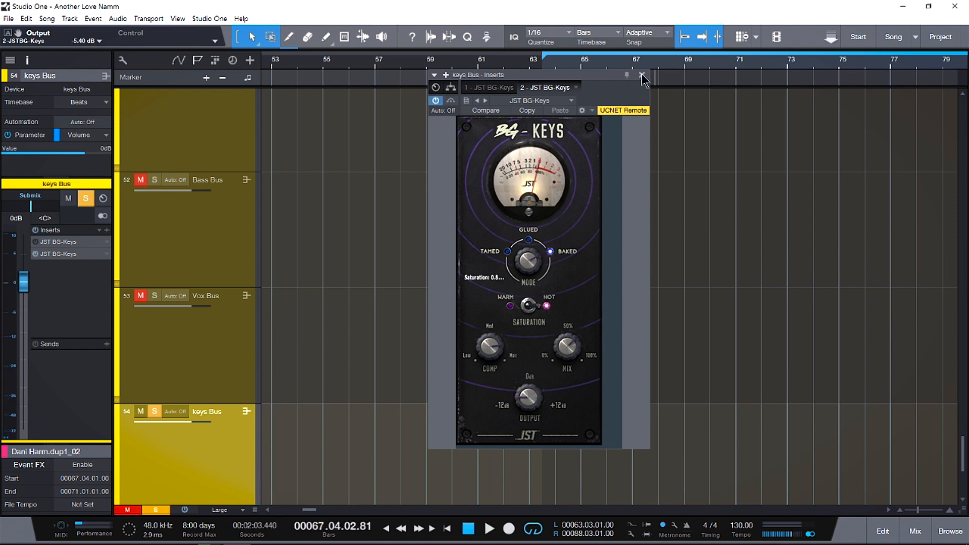
# - Unsolo the keys Bus and select the bus tracks together, starting from the Drum bus
pyautogui.scroll(1, 202, 378)
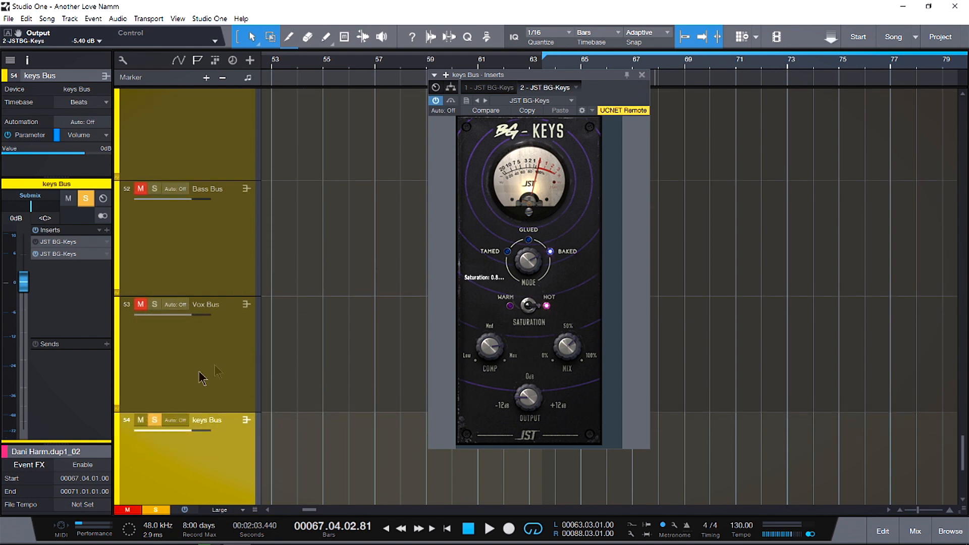
pyautogui.click(154, 422)
pyautogui.scroll(5, 233, 298)
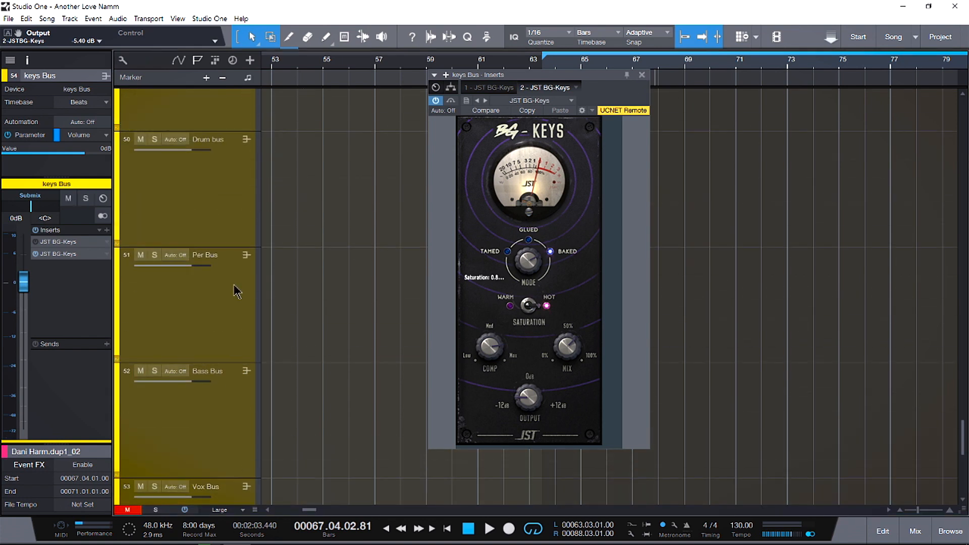
pyautogui.scroll(3, 237, 292)
pyautogui.click(227, 290)
# - Compare the full mix with the BG plugins bypassed and active on the selected buses
pyautogui.press('space')
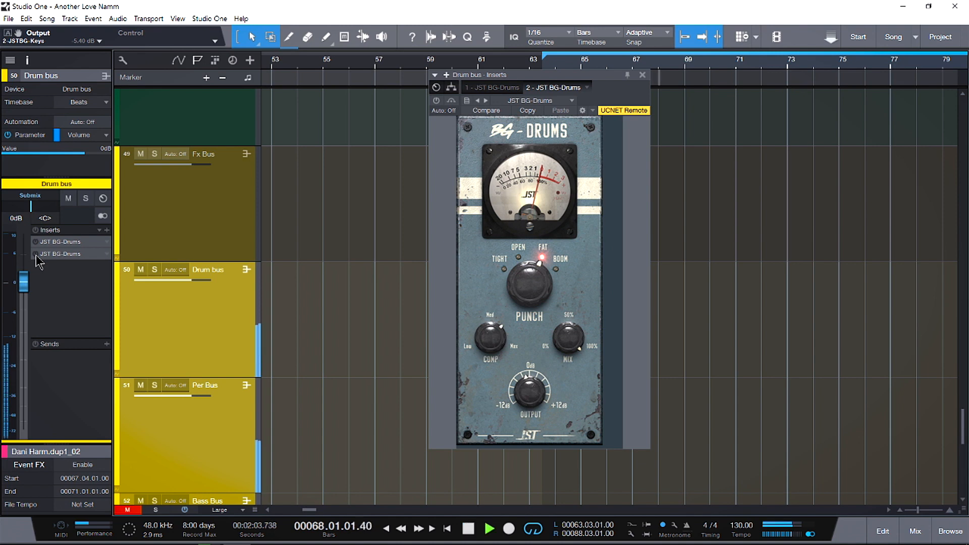
pyautogui.click(437, 101)
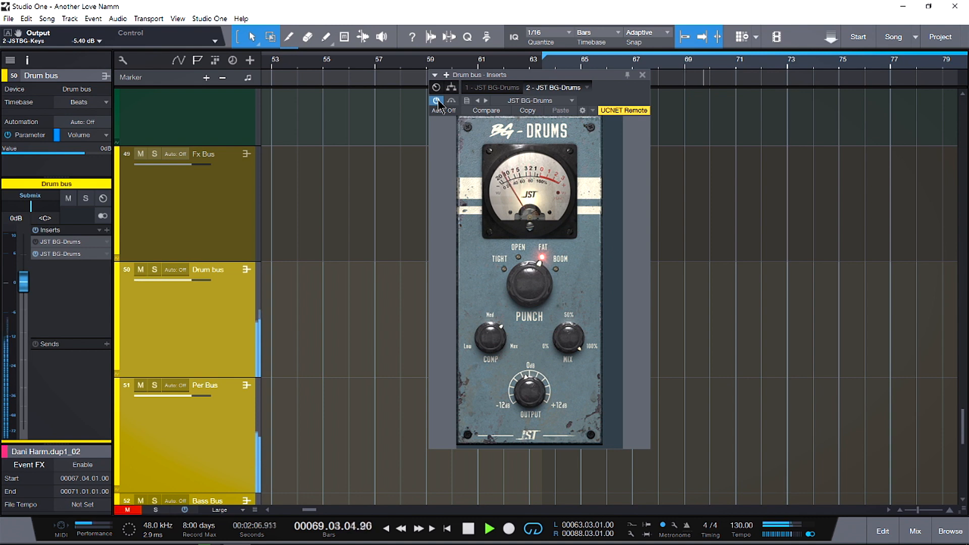
pyautogui.press('space')
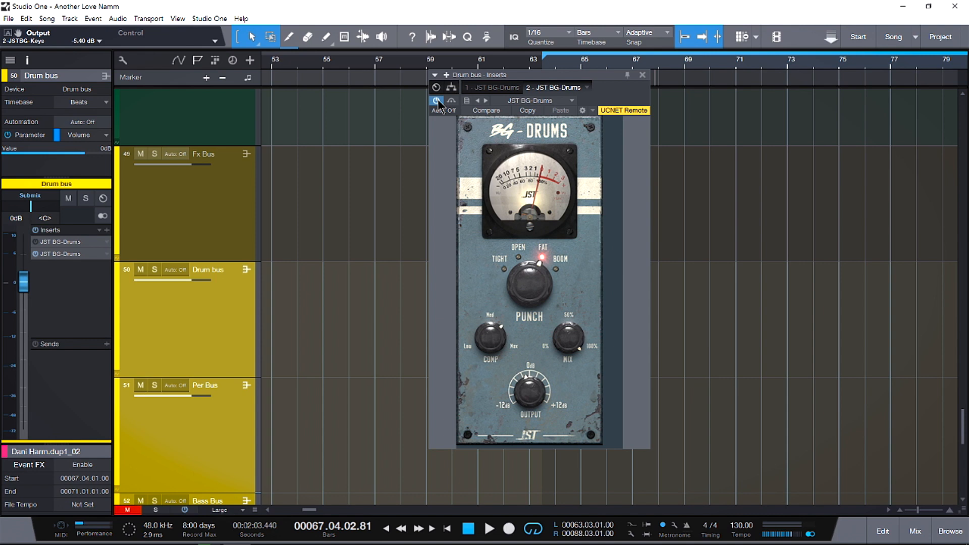
pyautogui.press('space')
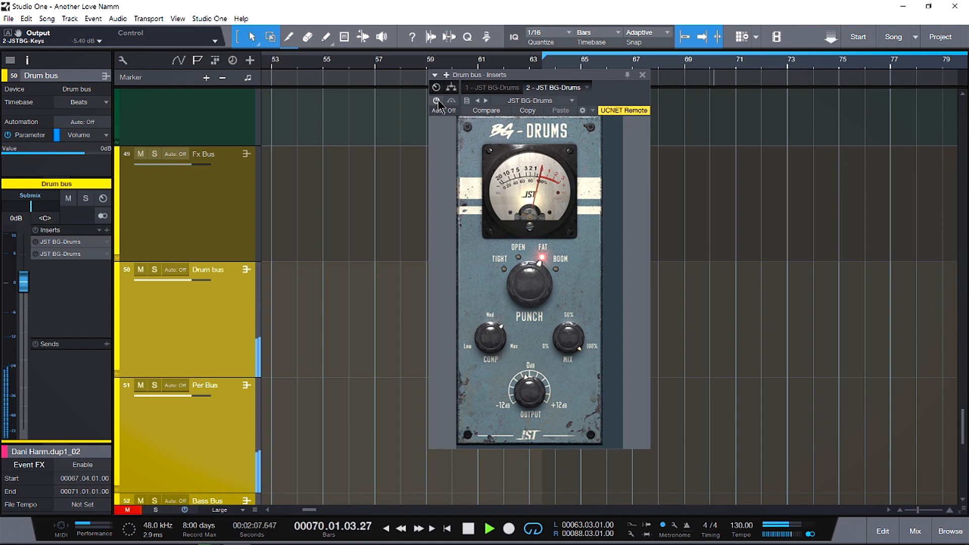
pyautogui.click(437, 101)
pyautogui.press('space')
pyautogui.press('space')
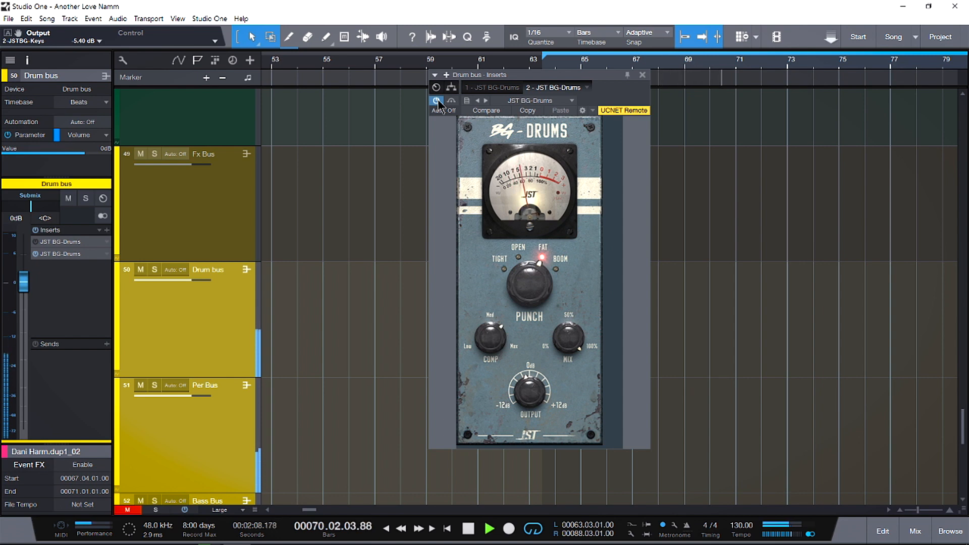
pyautogui.press('space')
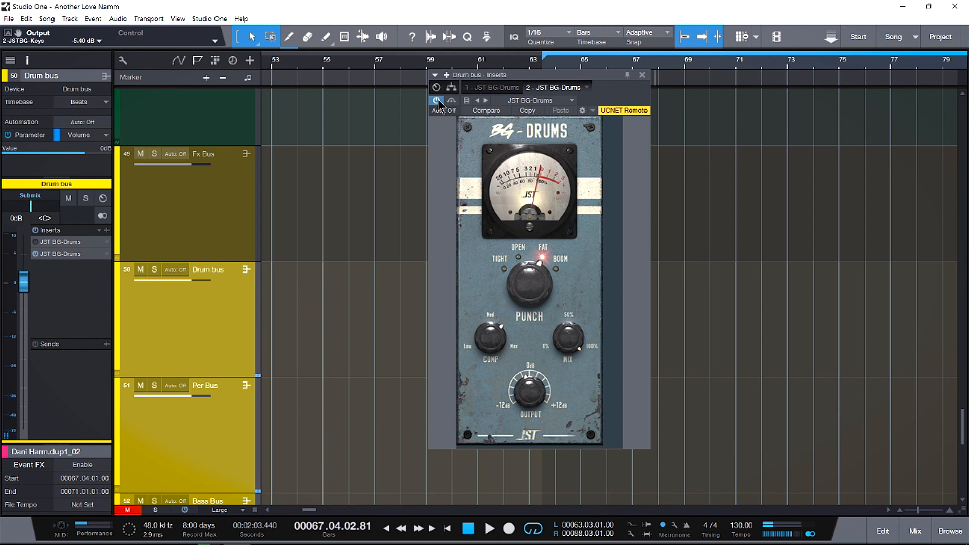